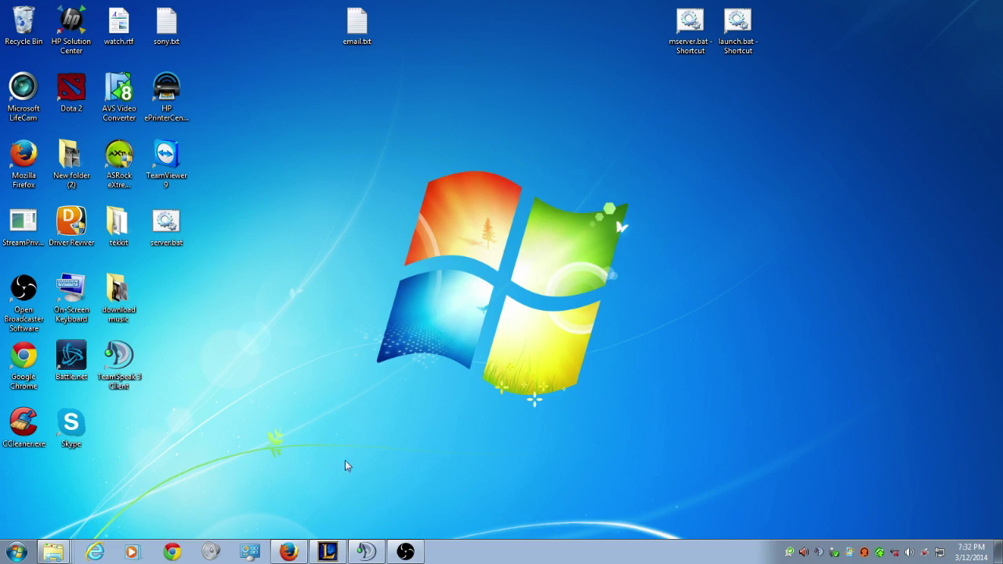
# Step: Restore Firefox and search Google for 'league of legends ports'
pyautogui.click(289, 552)
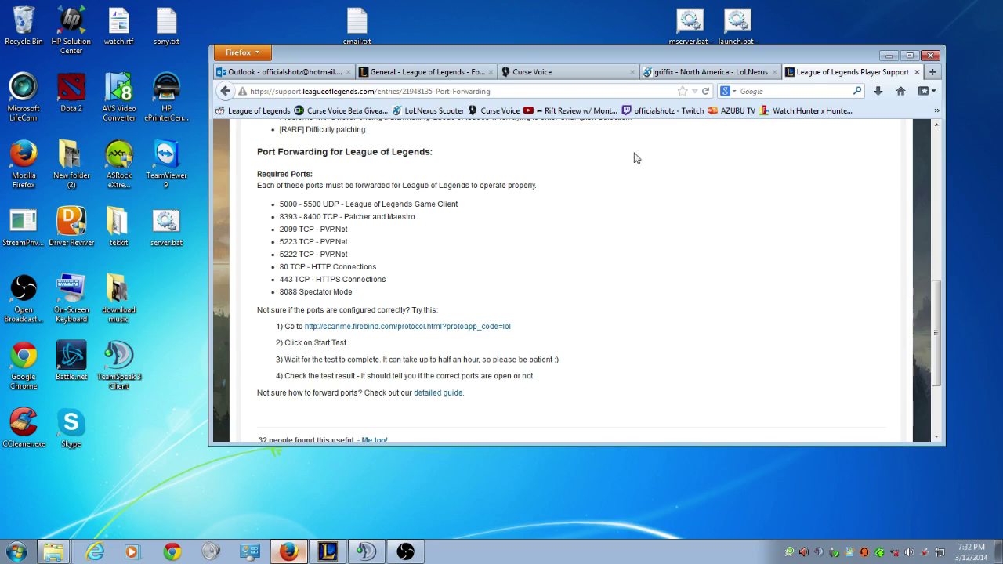
pyautogui.click(481, 92)
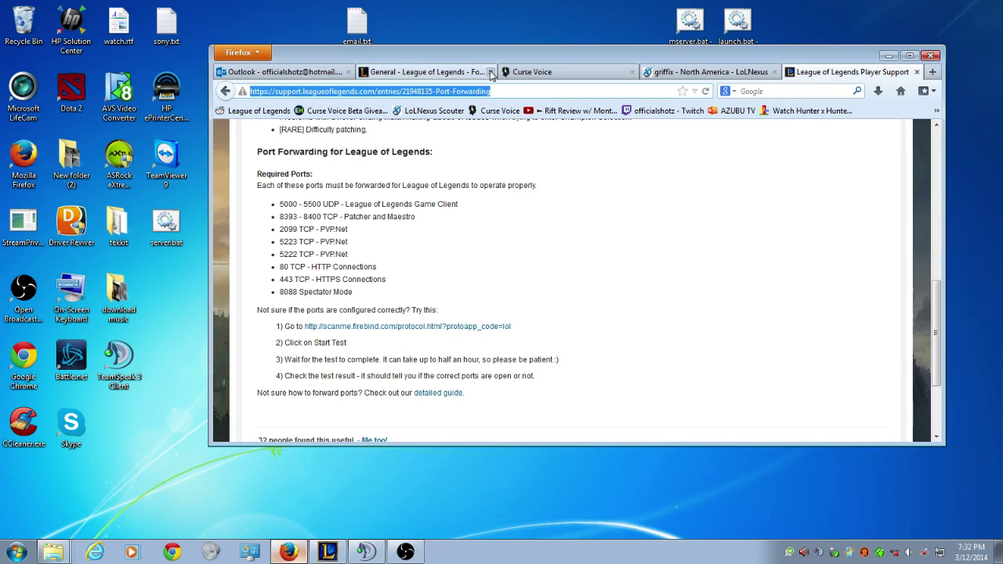
pyautogui.write('google.')
pyautogui.press('Return')
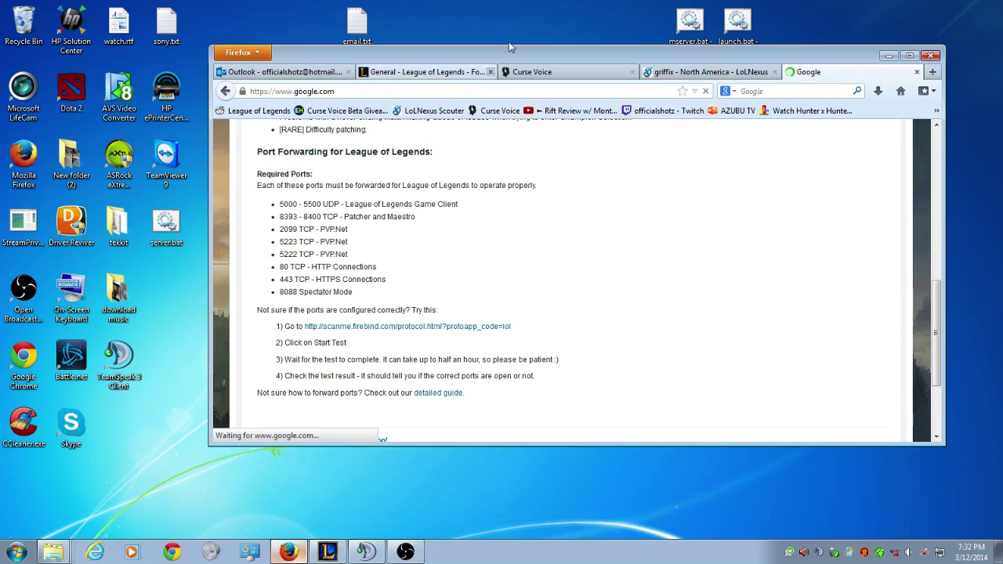
pyautogui.click(446, 319)
pyautogui.write('league o')
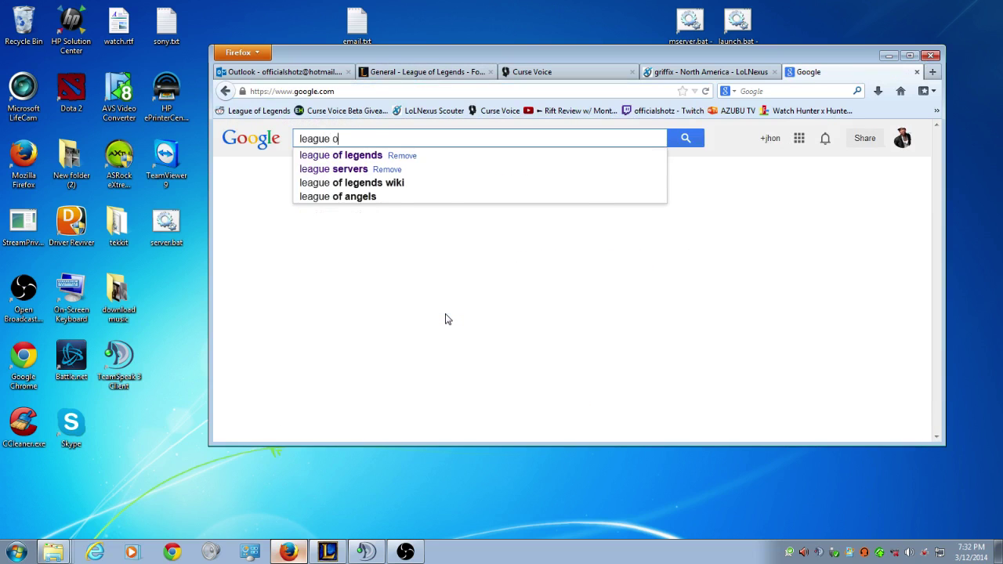
pyautogui.write('f legends ports')
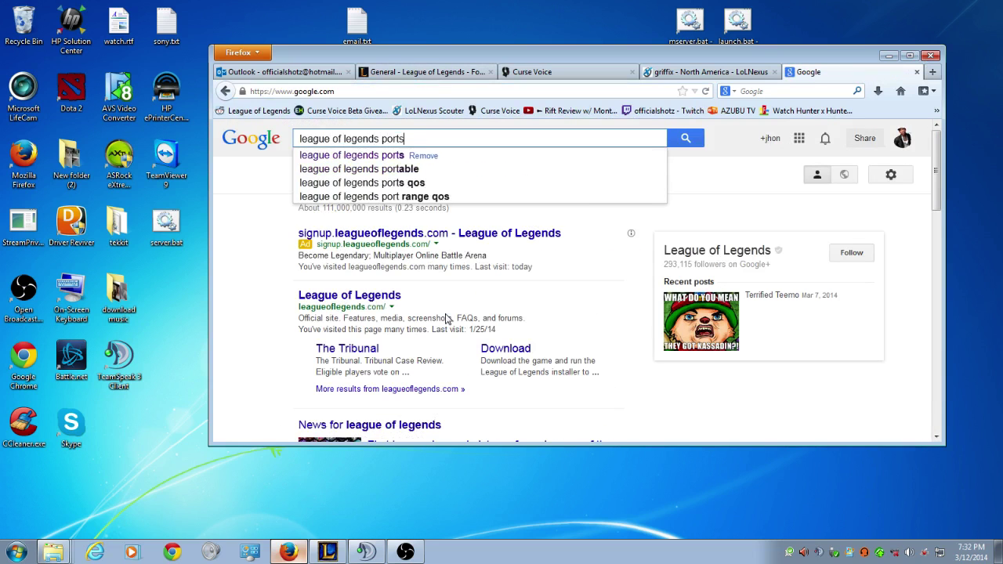
pyautogui.press('Return')
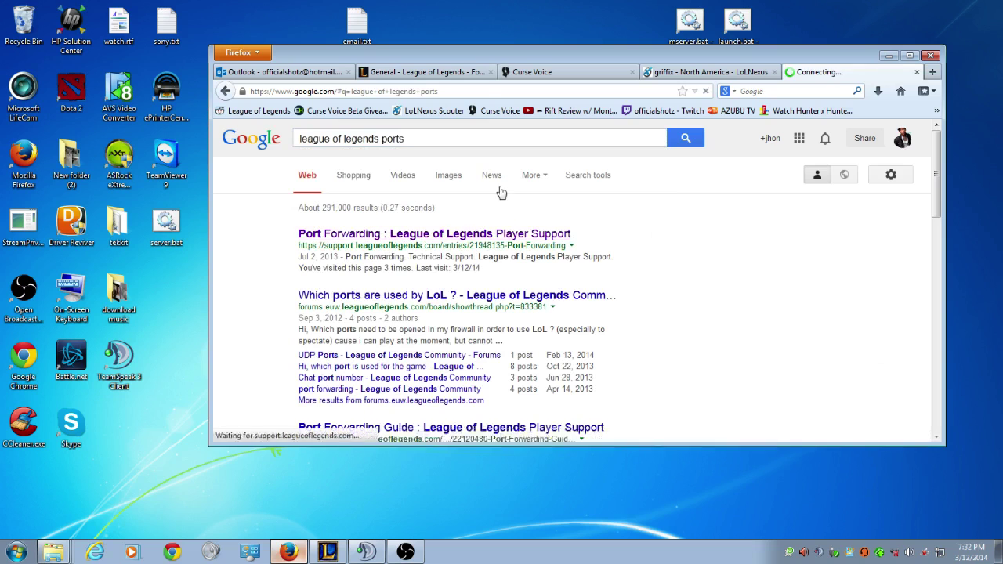
# Step: Highlight the Required Ports list on the League of Legends Port Forwarding support page
pyautogui.scroll(-10, 696, 196)
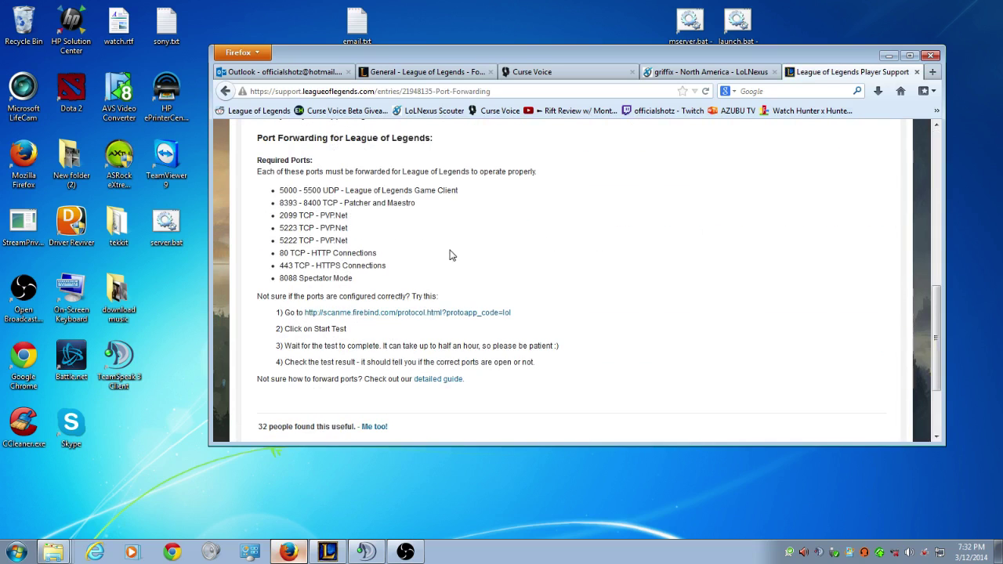
pyautogui.moveTo(382, 283); pyautogui.dragTo(439, 287)
pyautogui.moveTo(429, 285); pyautogui.dragTo(404, 290)
# Step: Launch an administrator Command Prompt and run 'ipconfig /a' to list adapter details
pyautogui.click(18, 552)
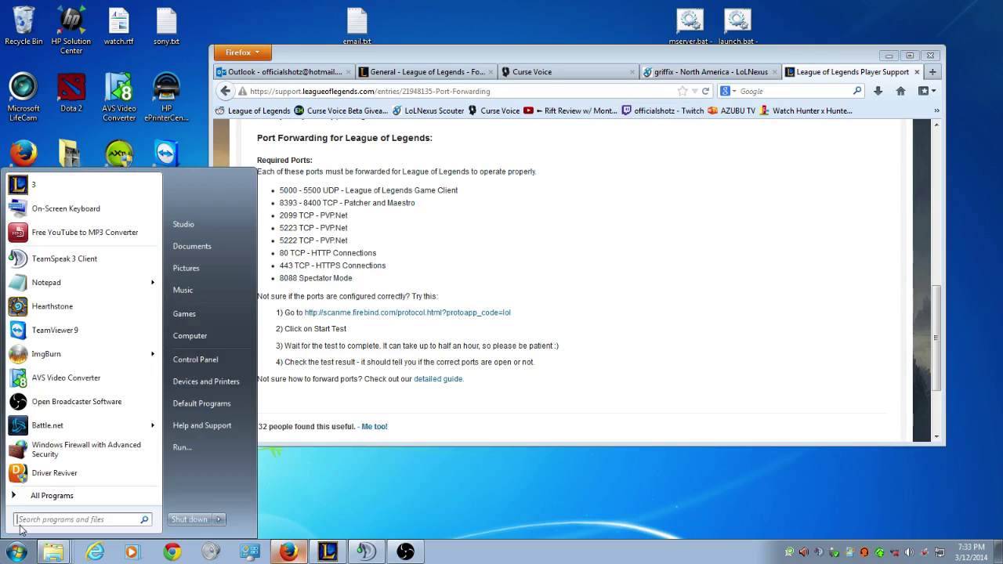
pyautogui.write('cmd')
pyautogui.press('Return')
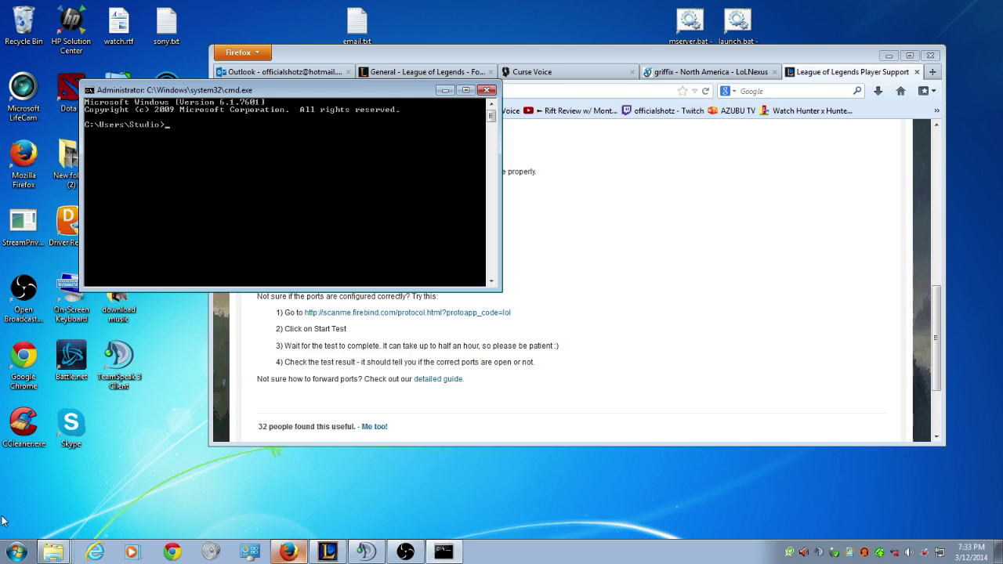
pyautogui.press('BackSpace')
pyautogui.press('BackSpace')
pyautogui.write('ipconfig /a')
pyautogui.press('Return')
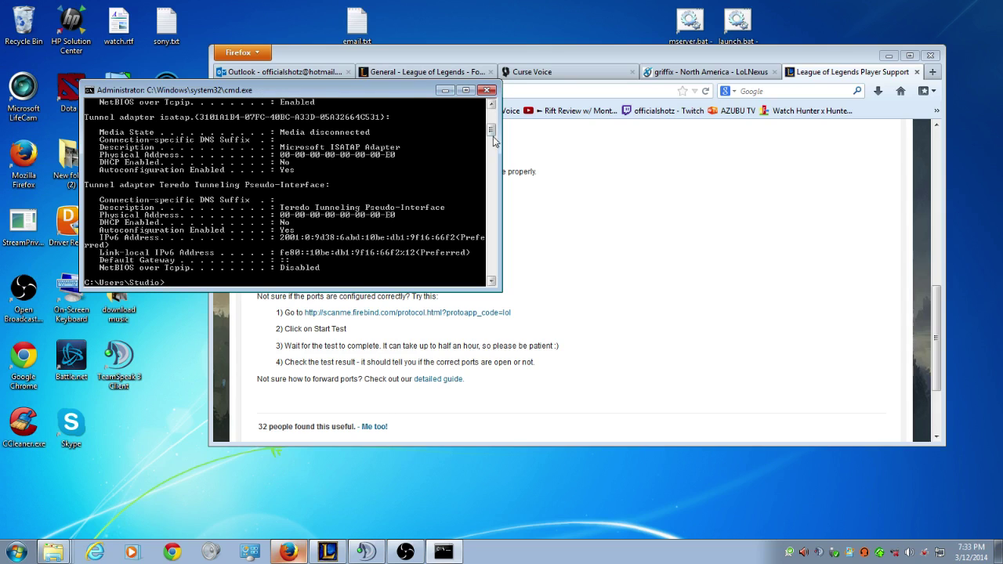
pyautogui.moveTo(493, 136); pyautogui.dragTo(493, 118)
# Step: Open the Run dialog, type cmd, close it unused and return to the Command Prompt
pyautogui.click(17, 551)
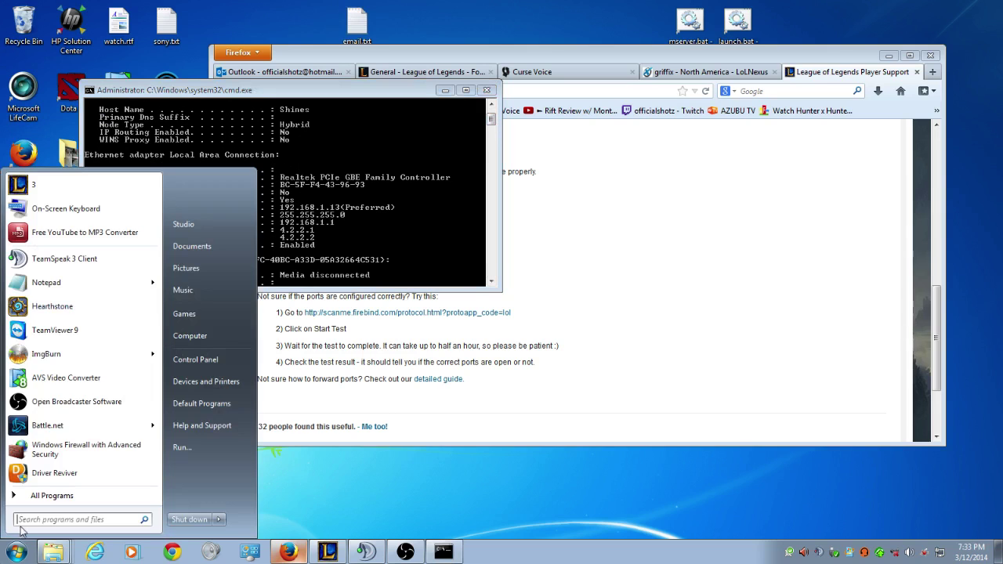
pyautogui.write('cmd')
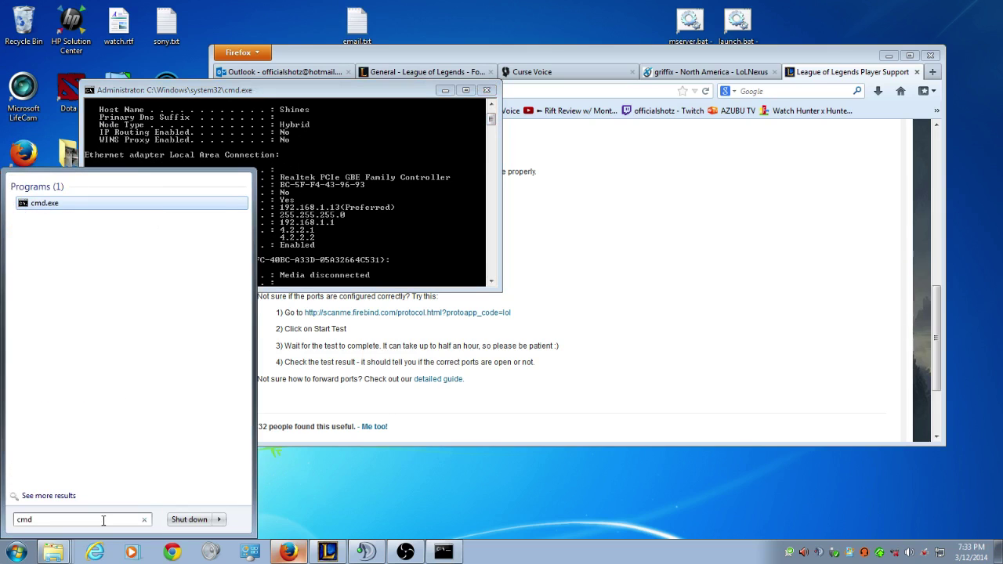
pyautogui.press('BackSpace')
pyautogui.press('BackSpace')
pyautogui.press('BackSpace')
pyautogui.write('run')
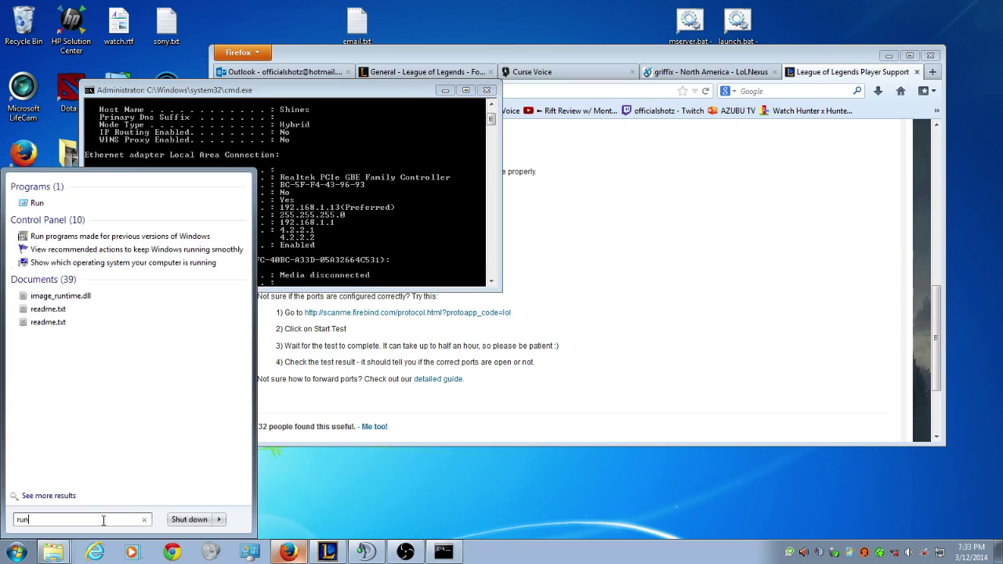
pyautogui.press('Return')
pyautogui.write('cmd')
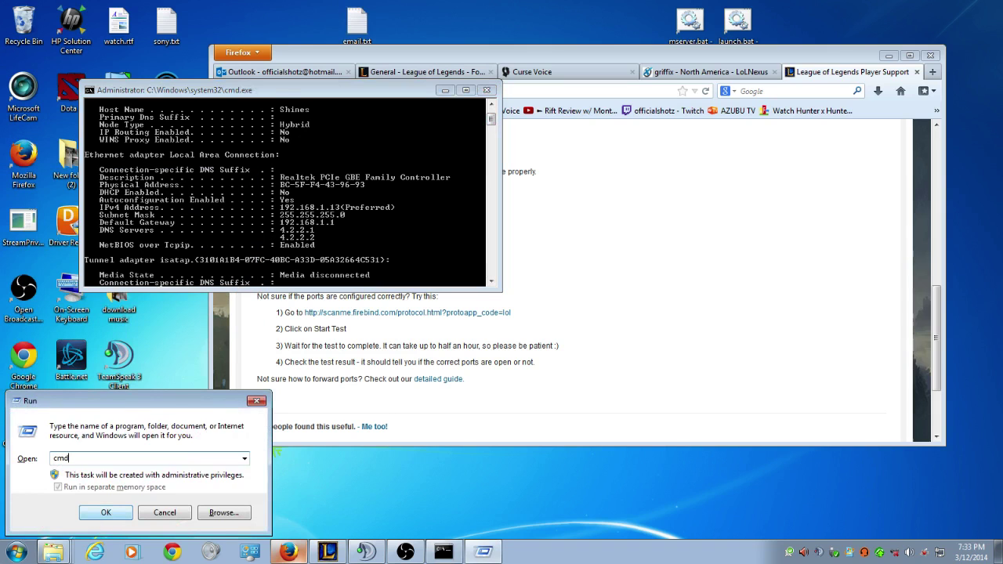
pyautogui.click(254, 402)
pyautogui.click(402, 211)
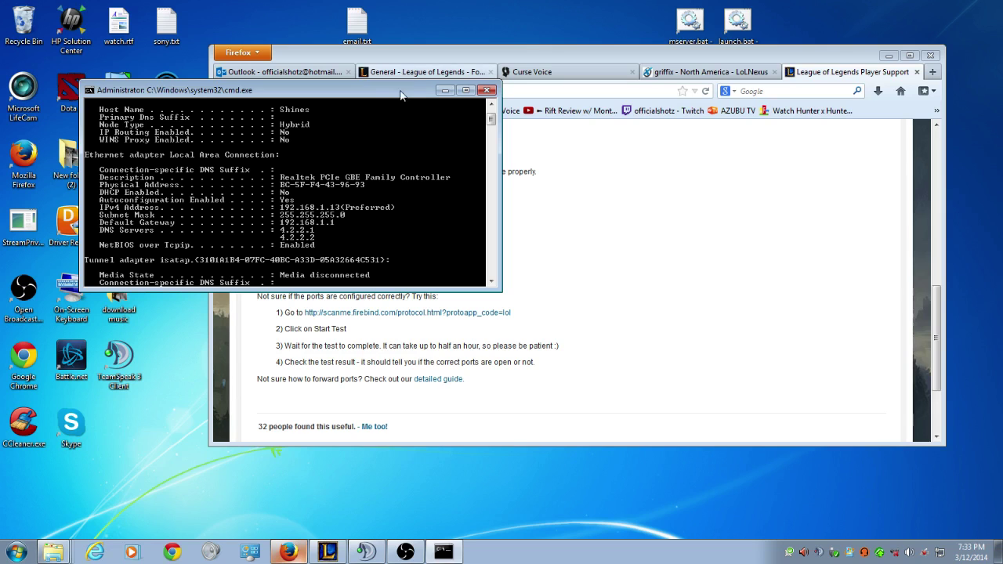
# Step: Load the Verizon router login at 192.168.1.1 in a new Firefox tab and submit the login password
pyautogui.moveTo(403, 91); pyautogui.dragTo(371, 130)
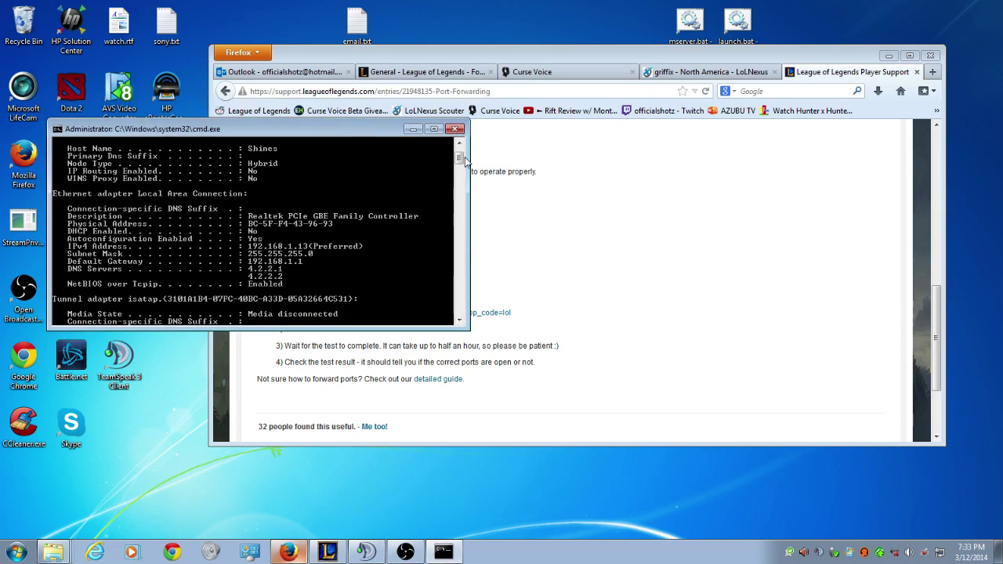
pyautogui.click(932, 72)
pyautogui.write('192.168.1.1')
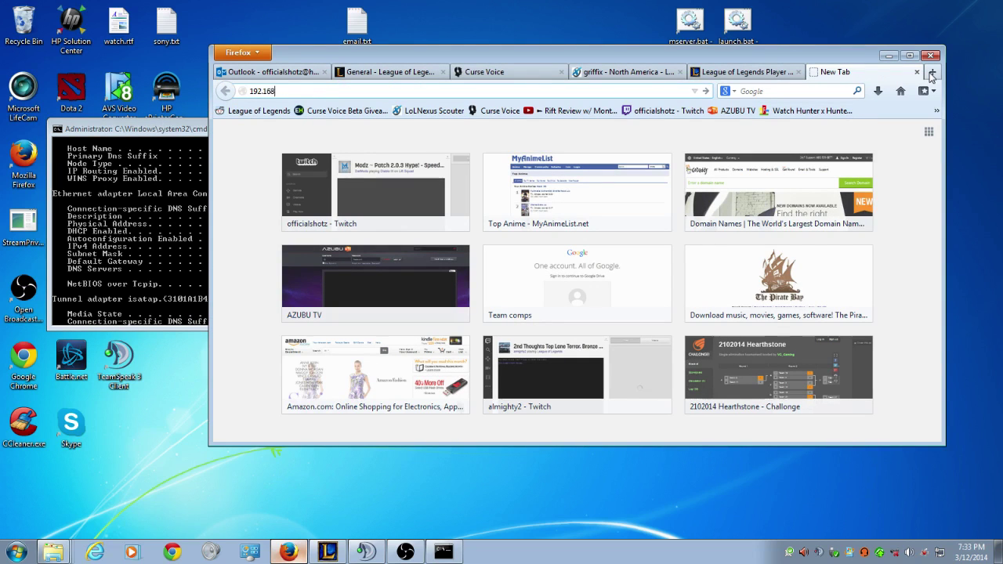
pyautogui.press('Return')
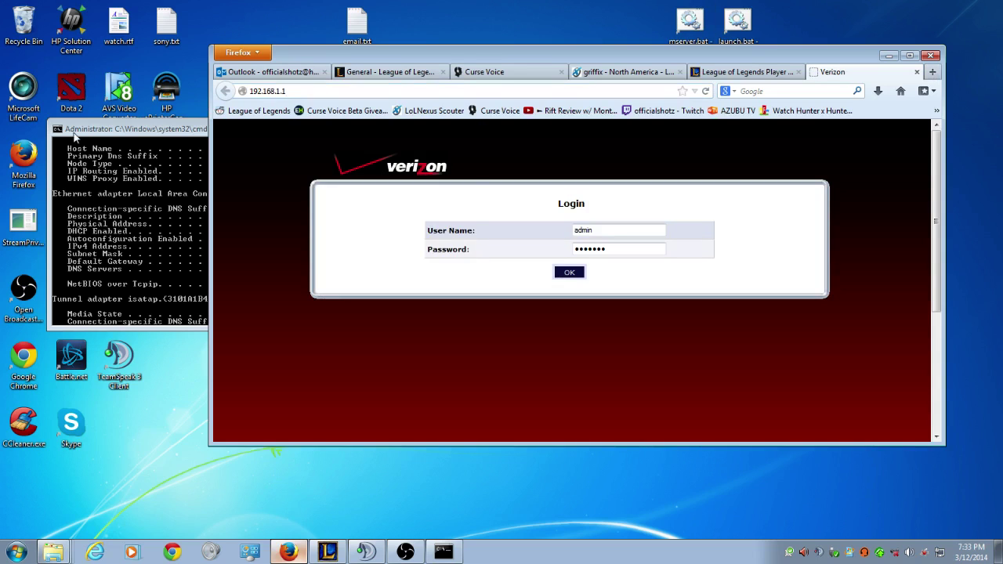
pyautogui.moveTo(119, 130); pyautogui.dragTo(79, 112)
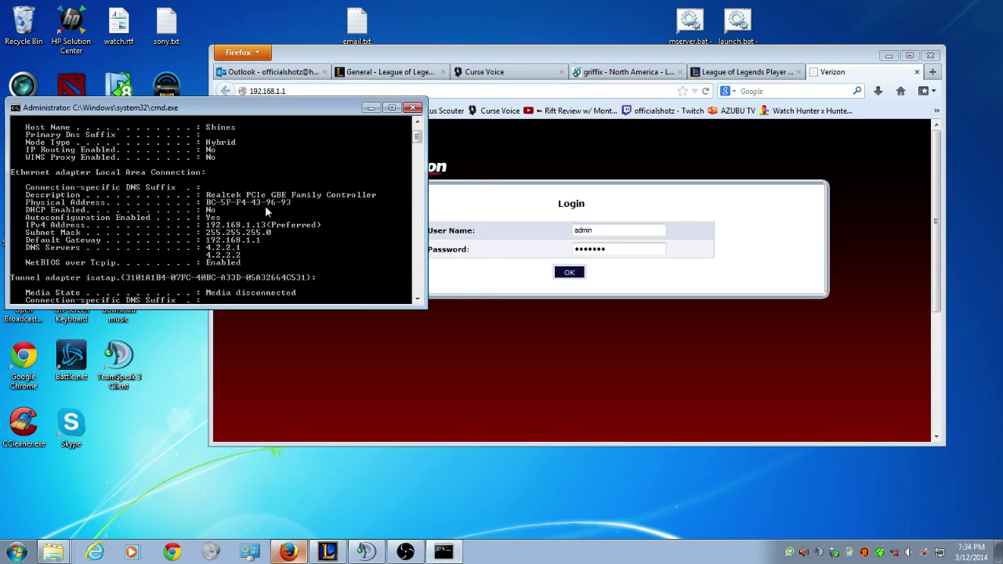
pyautogui.click(625, 249)
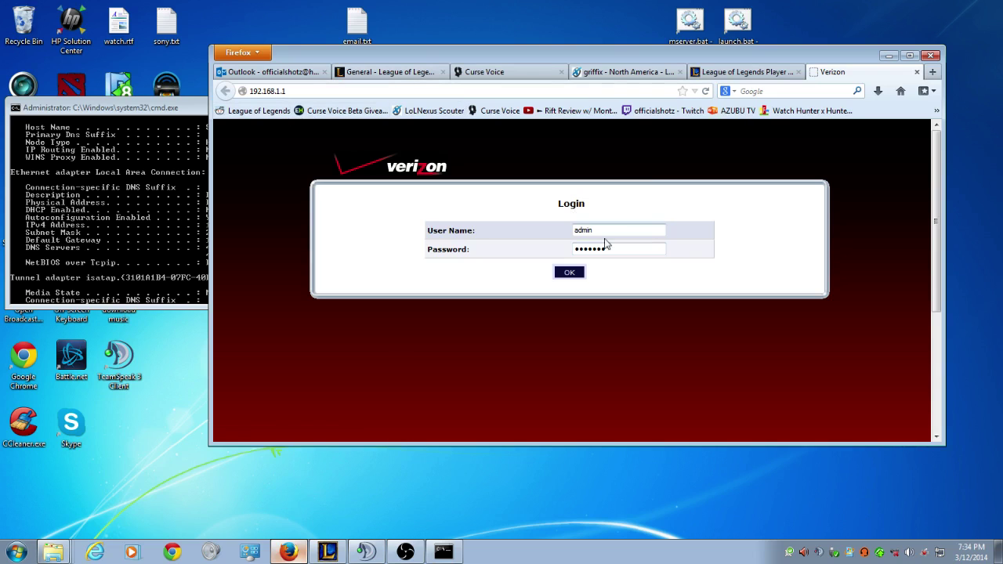
pyautogui.click(580, 273)
pyautogui.doubleClick(629, 250)
pyautogui.click(661, 253)
# Step: Retype the router password and log in to the Verizon admin home page
pyautogui.click(570, 273)
pyautogui.click(619, 273)
pyautogui.doubleClick(619, 273)
pyautogui.write('*************')
pyautogui.press('Return')
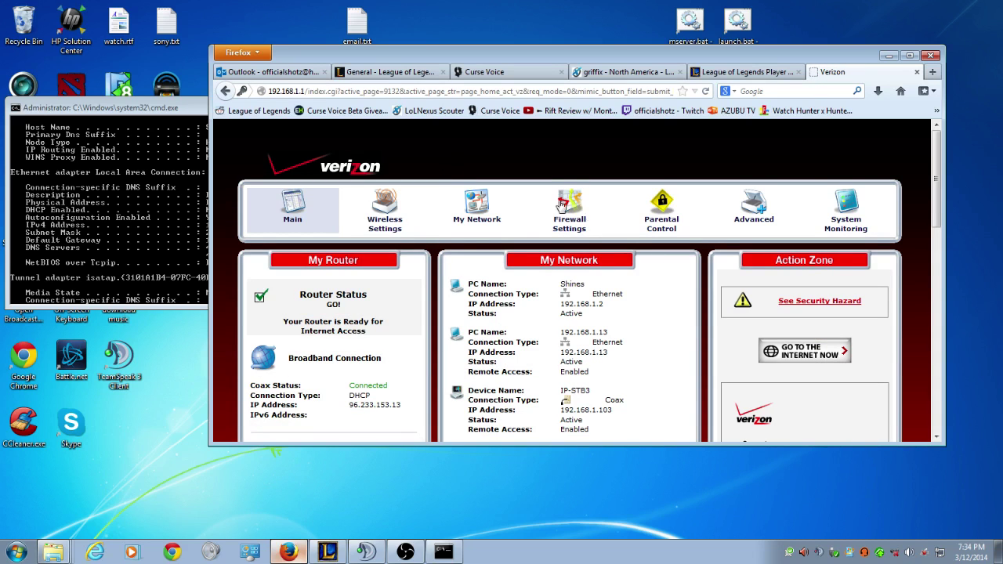
pyautogui.scroll(-3, 665, 328)
pyautogui.scroll(3, 662, 329)
pyautogui.scroll(-3, 571, 325)
pyautogui.scroll(2, 570, 326)
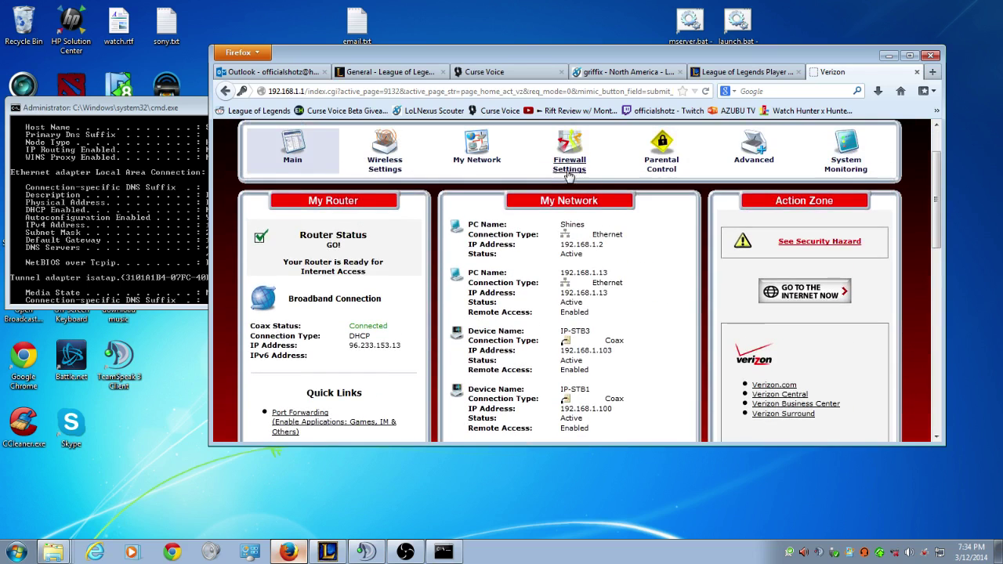
# Step: Open Firewall Settings, accept the warning, and go to the Port Forwarding page
pyautogui.click(568, 164)
pyautogui.click(623, 348)
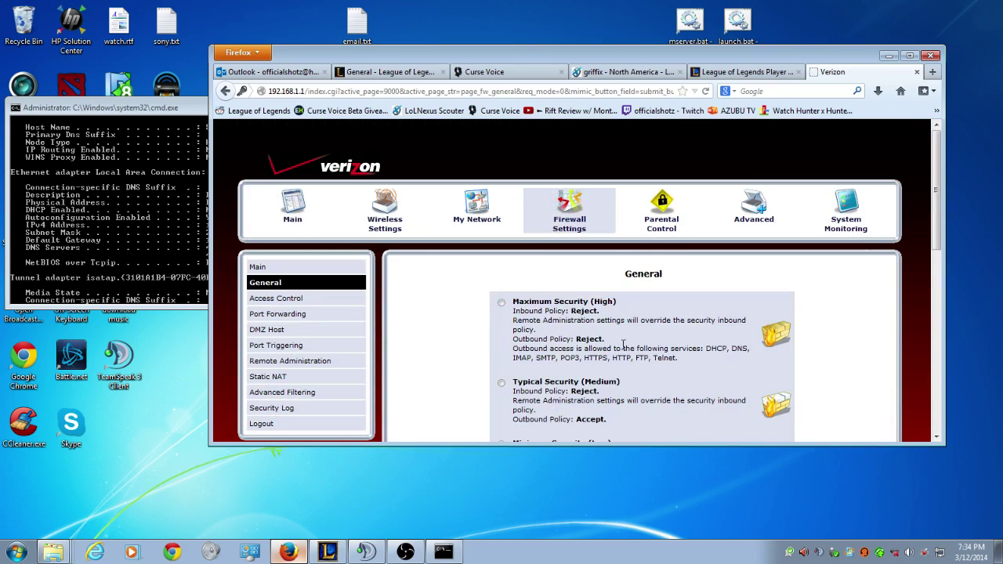
pyautogui.click(277, 317)
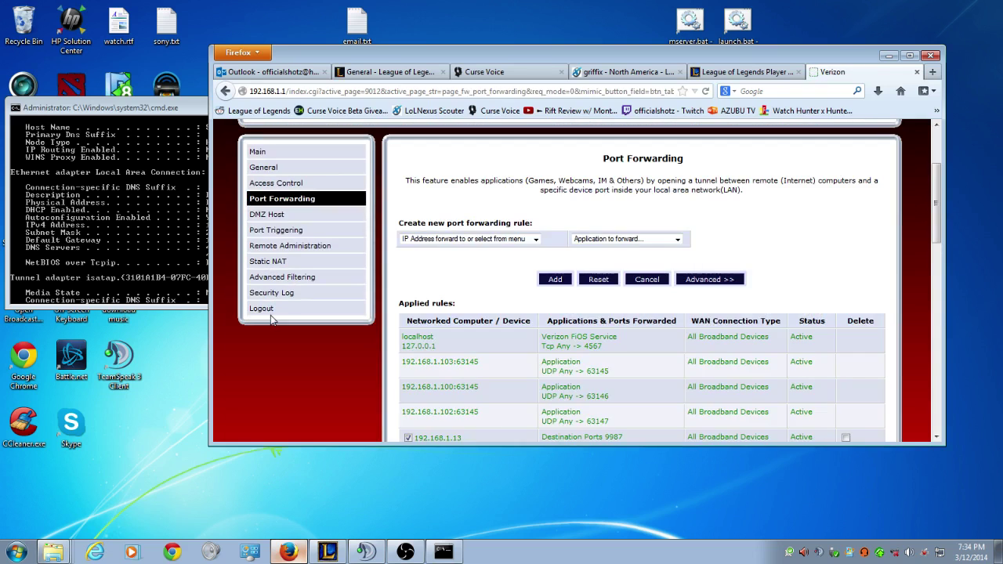
pyautogui.scroll(-1, 421, 229)
pyautogui.scroll(-4, 422, 228)
pyautogui.scroll(2, 470, 235)
# Step: Review the League of Legends required ports list, then return to Port Forwarding
pyautogui.click(747, 73)
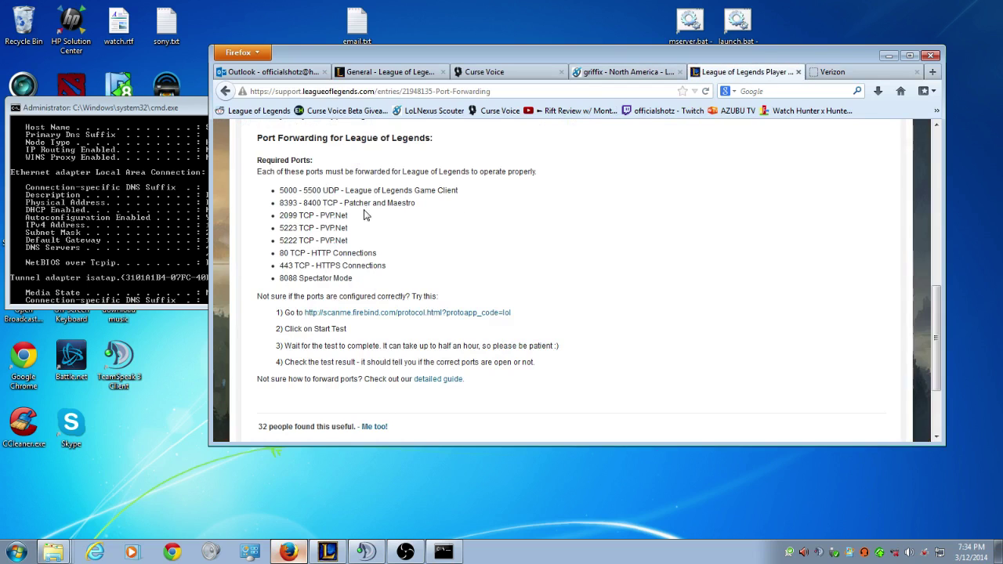
pyautogui.moveTo(288, 191); pyautogui.dragTo(362, 264)
pyautogui.click(365, 268)
pyautogui.click(832, 72)
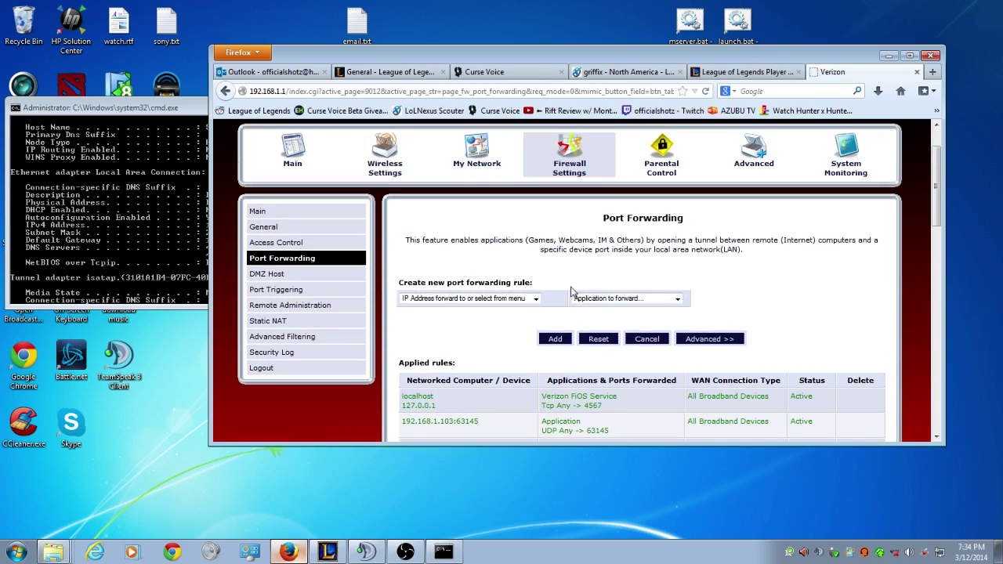
# Step: Confirm the PC's IP in Command Prompt and select 192.168.1.13 as the forwarding target
pyautogui.click(503, 301)
pyautogui.click(501, 300)
pyautogui.click(500, 300)
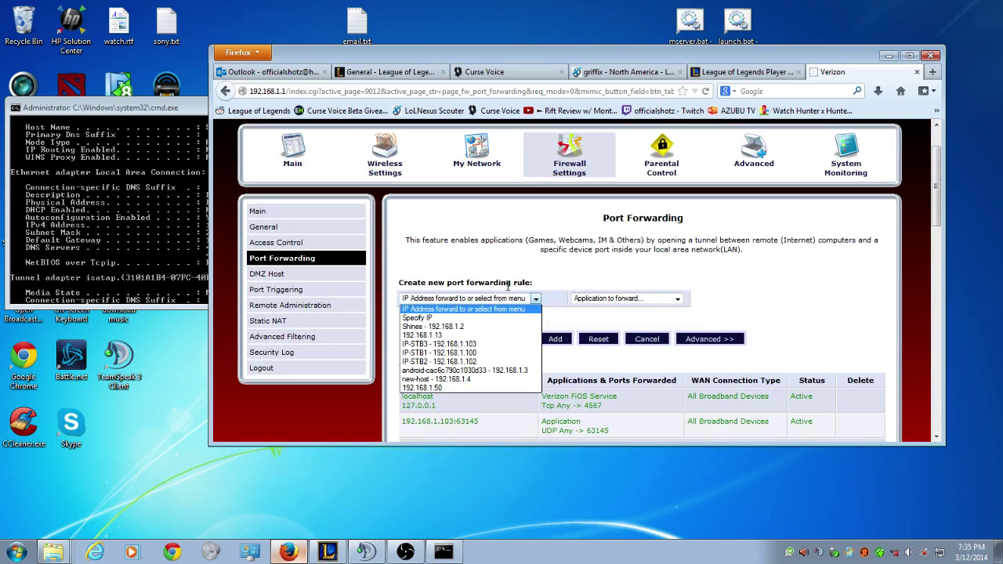
pyautogui.click(490, 299)
pyautogui.click(490, 299)
pyautogui.click(483, 298)
pyautogui.click(121, 259)
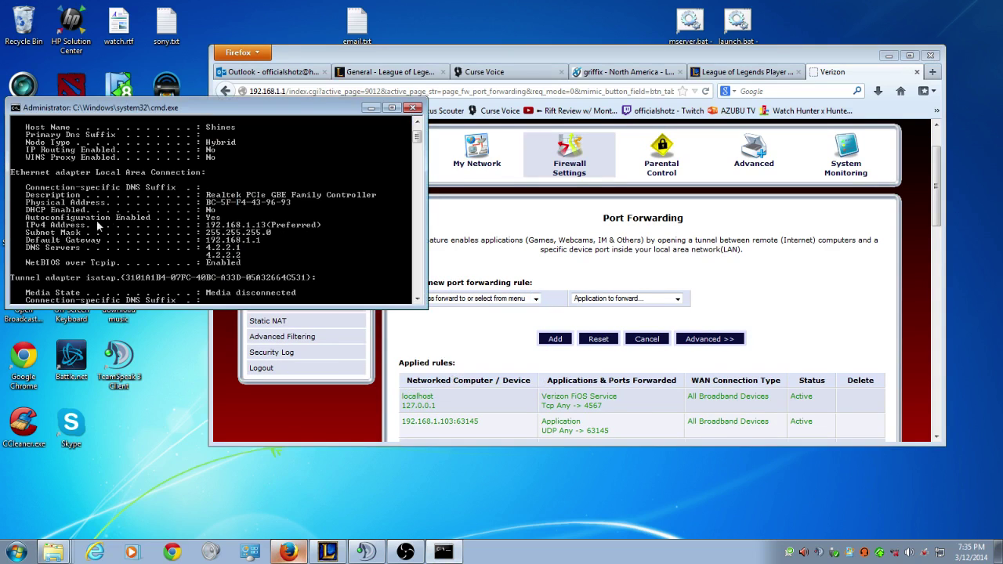
pyautogui.click(583, 282)
pyautogui.click(506, 303)
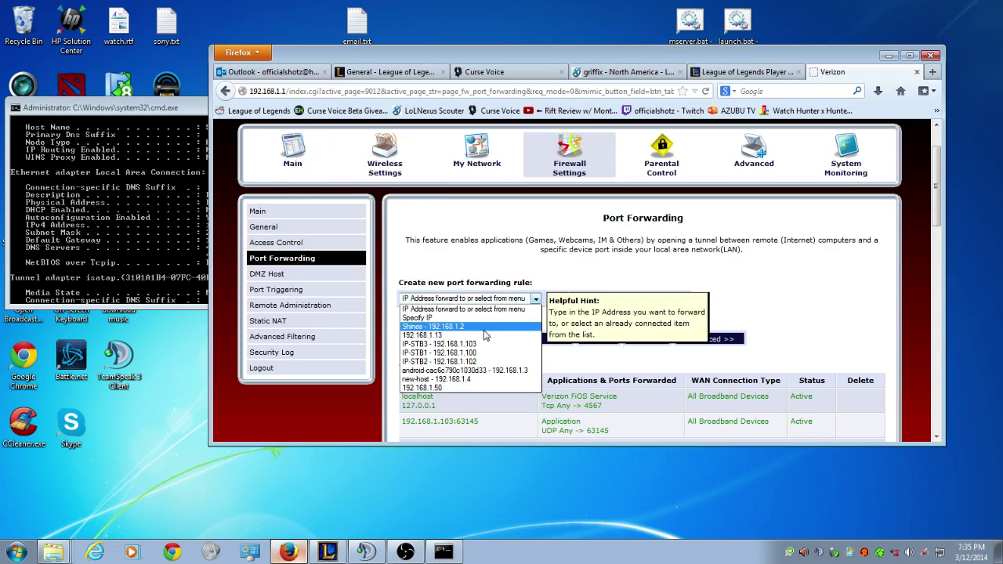
pyautogui.click(439, 335)
# Step: Choose Custom Ports and set the protocol to Both (TCP and UDP)
pyautogui.click(646, 243)
pyautogui.click(610, 261)
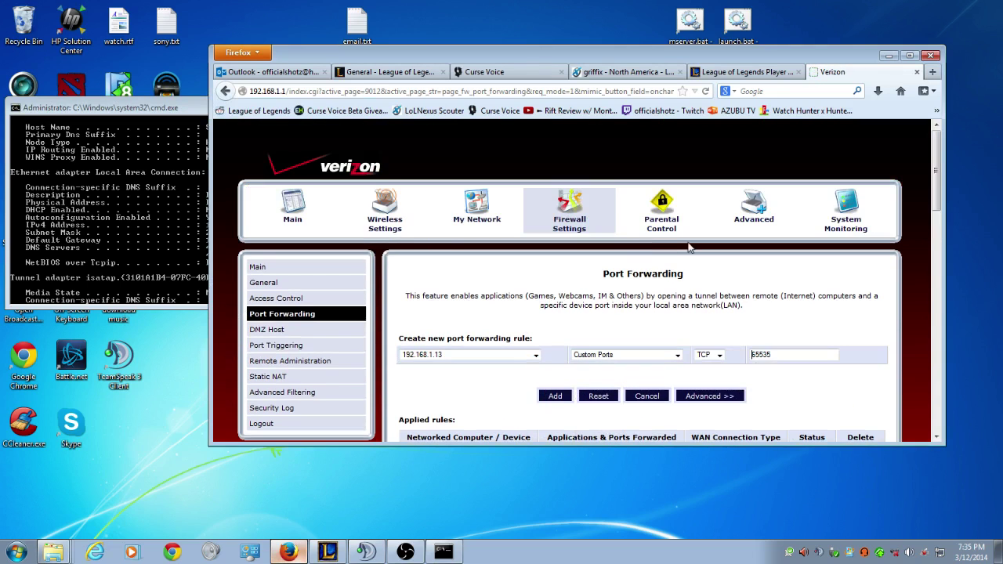
pyautogui.click(708, 357)
pyautogui.click(708, 386)
# Step: Cross-check the League of Legends port list, marking the 5000-5500 range and 2099 TCP
pyautogui.click(745, 72)
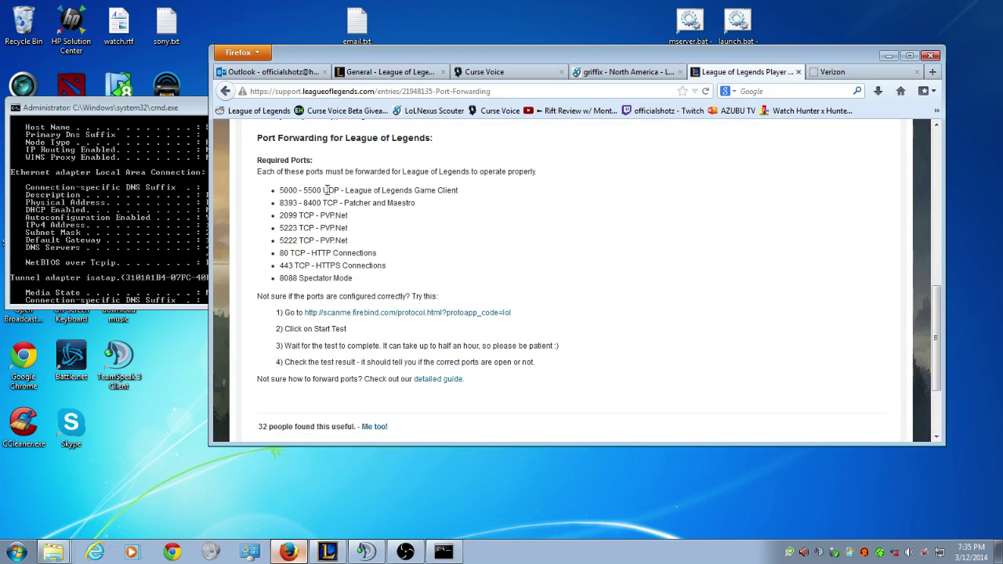
pyautogui.click(832, 69)
pyautogui.click(711, 75)
pyautogui.click(627, 71)
pyautogui.click(741, 72)
pyautogui.click(832, 71)
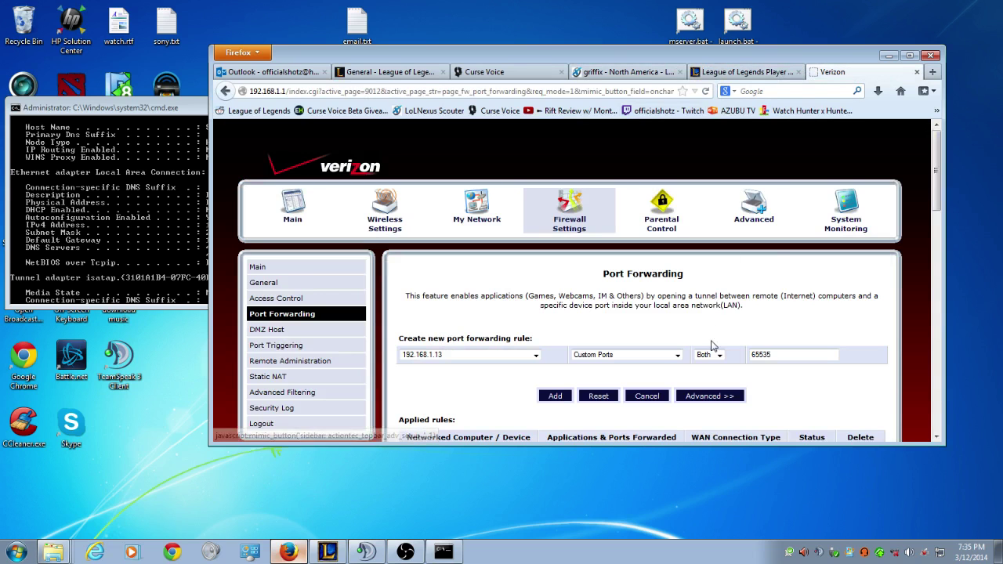
pyautogui.click(711, 77)
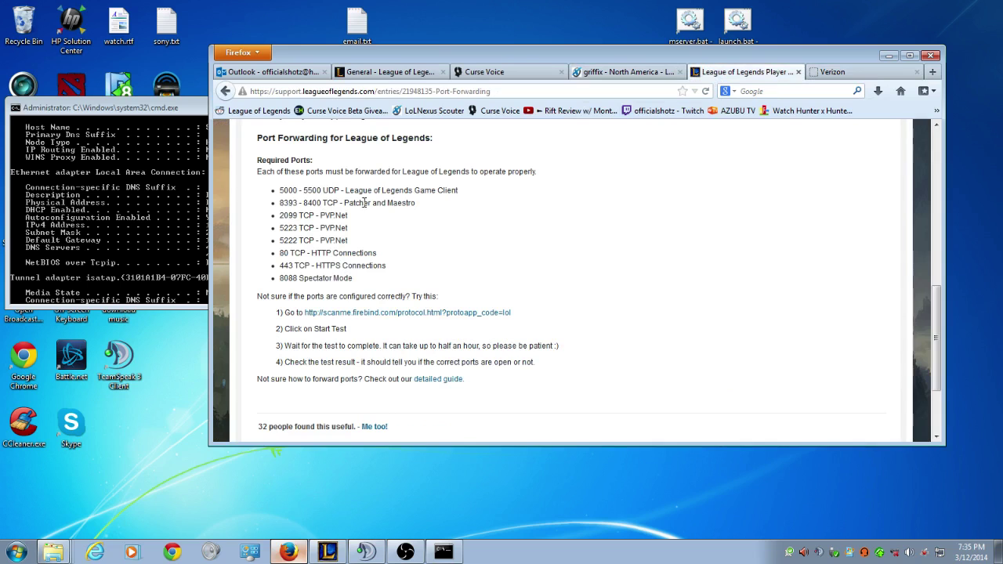
pyautogui.moveTo(280, 189); pyautogui.dragTo(323, 191)
pyautogui.click(811, 72)
pyautogui.click(752, 71)
pyautogui.click(391, 207)
pyautogui.click(814, 72)
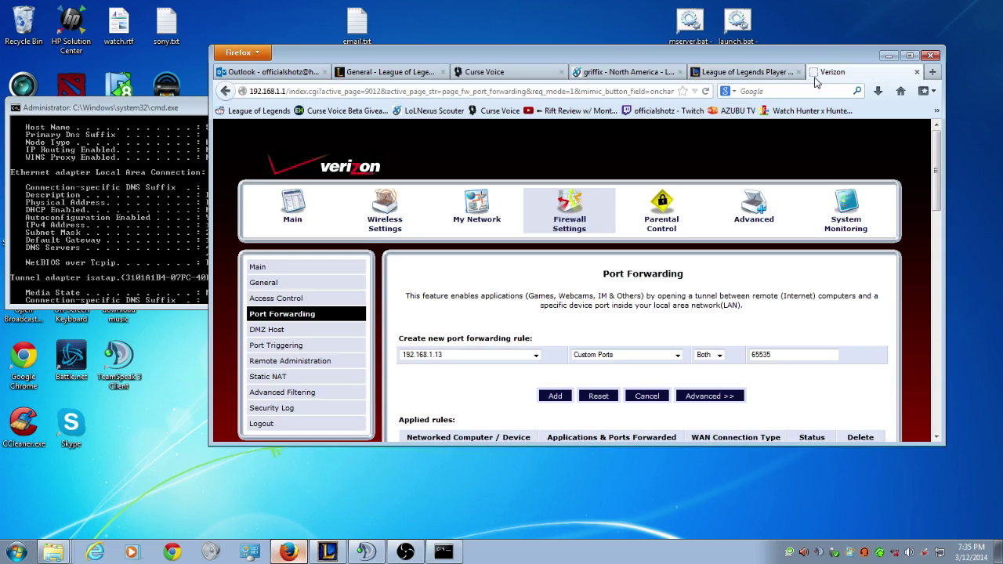
pyautogui.click(726, 72)
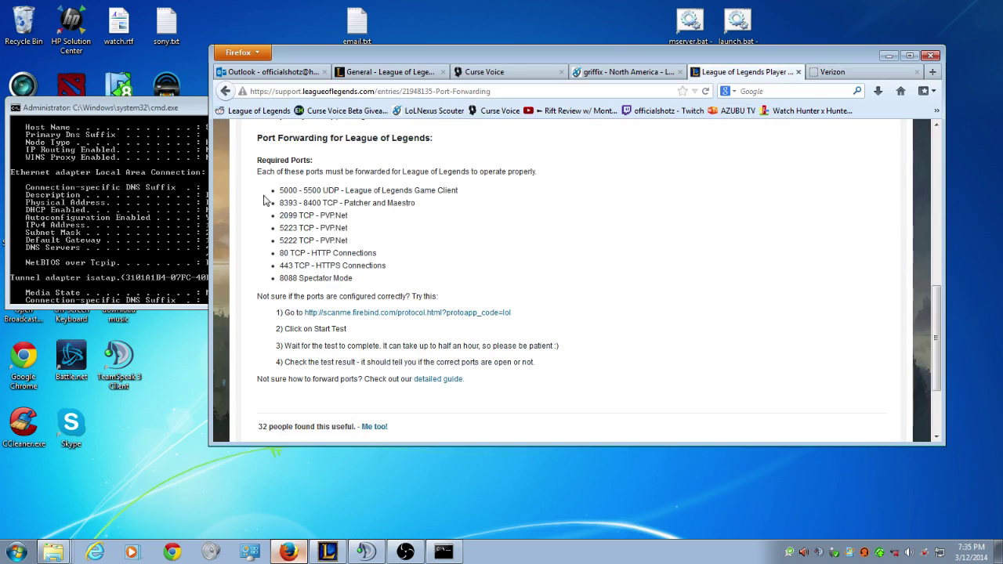
pyautogui.moveTo(279, 216); pyautogui.dragTo(315, 216)
# Step: Enter the 5000-5500 port range and add the forwarding rule
pyautogui.click(832, 72)
pyautogui.press('Tab')
pyautogui.scroll(-10, 683, 308)
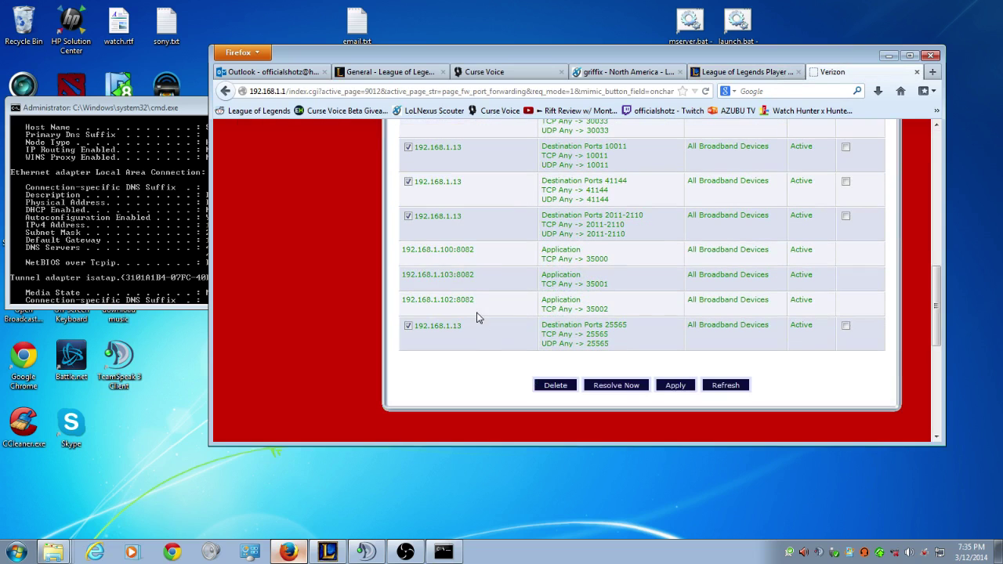
pyautogui.scroll(10, 478, 317)
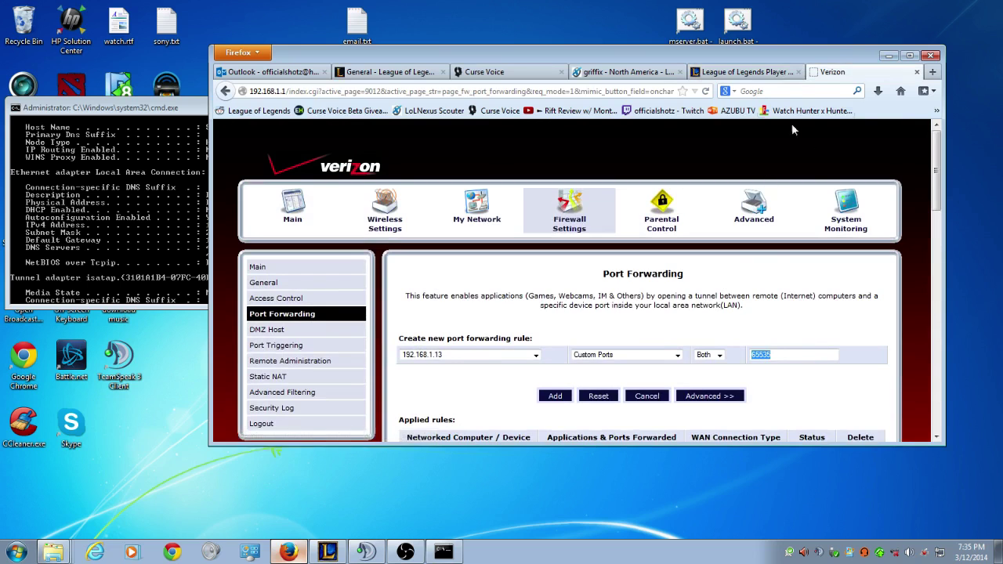
pyautogui.click(745, 71)
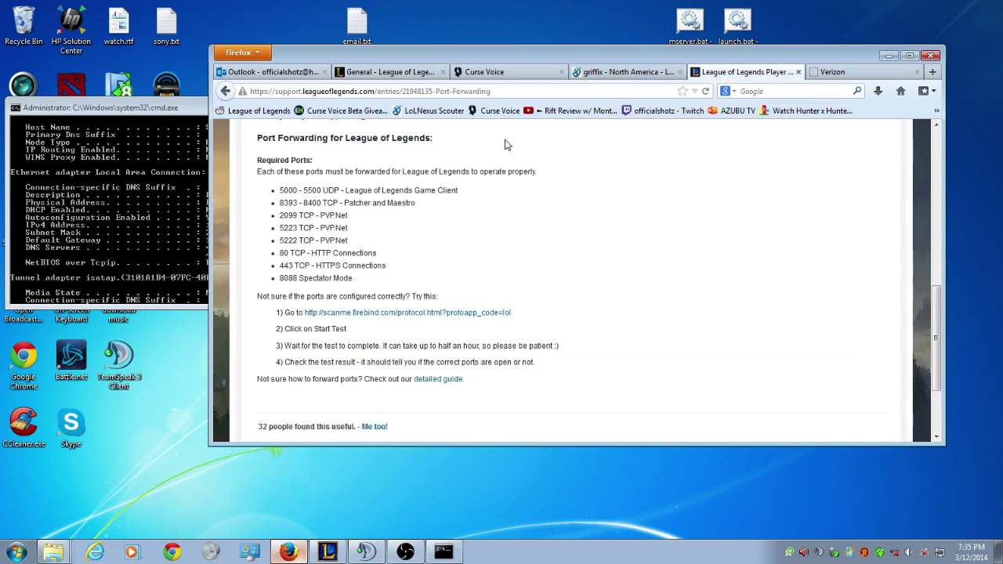
pyautogui.click(833, 71)
pyautogui.write('5000-5500')
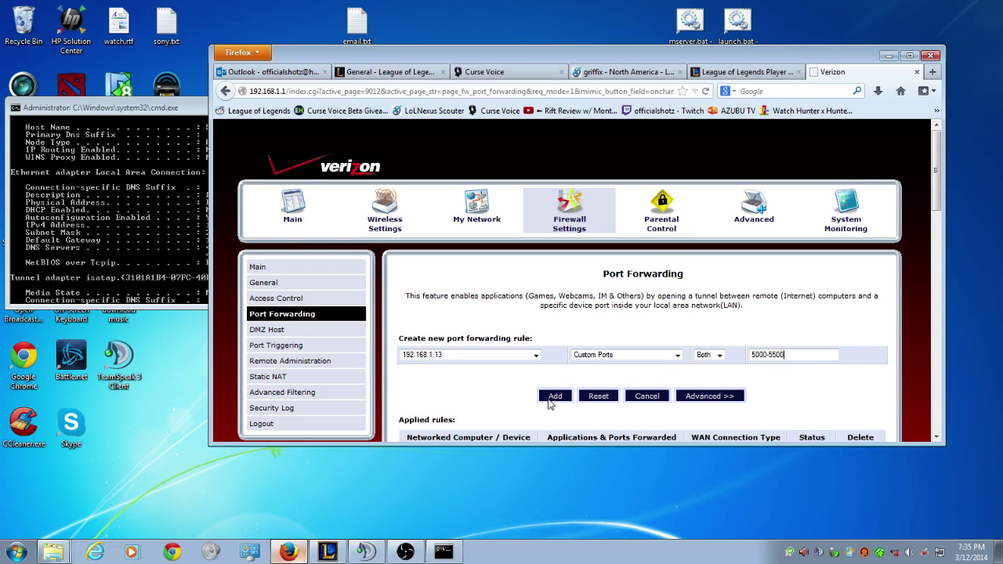
pyautogui.click(548, 397)
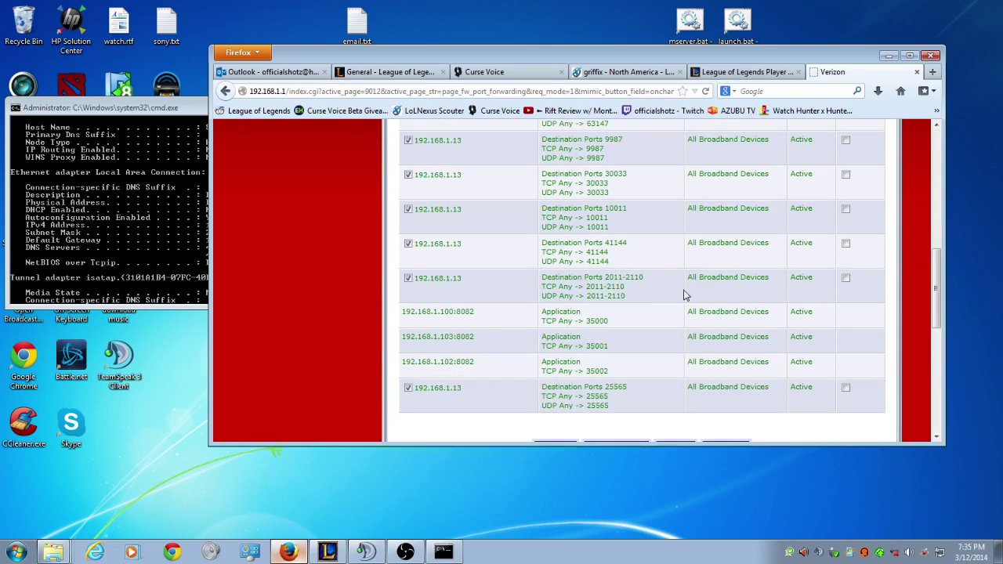
# Step: Recheck the League of Legends port list against the router's port forwarding page
pyautogui.scroll(8, 693, 287)
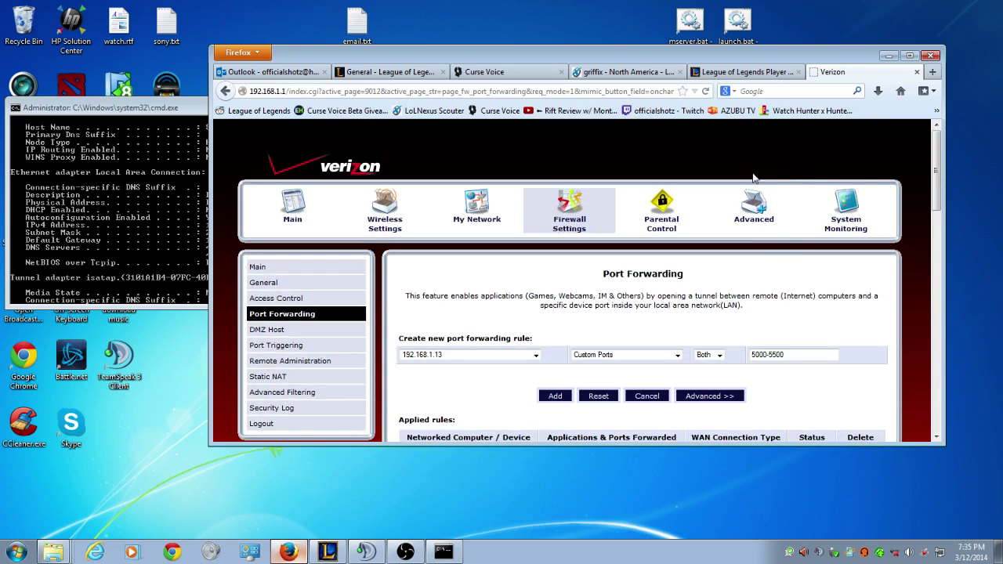
pyautogui.click(721, 72)
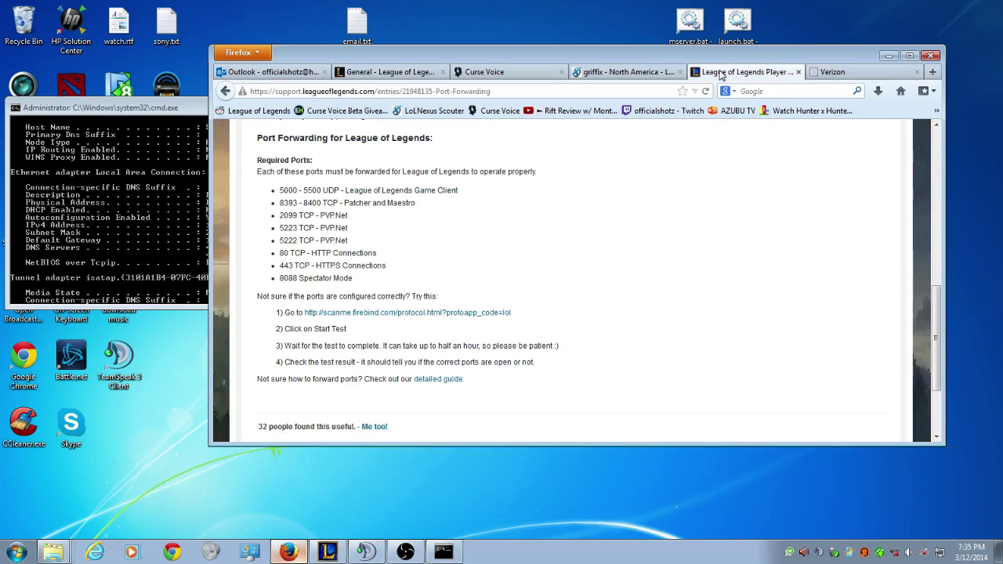
pyautogui.click(859, 72)
pyautogui.click(17, 552)
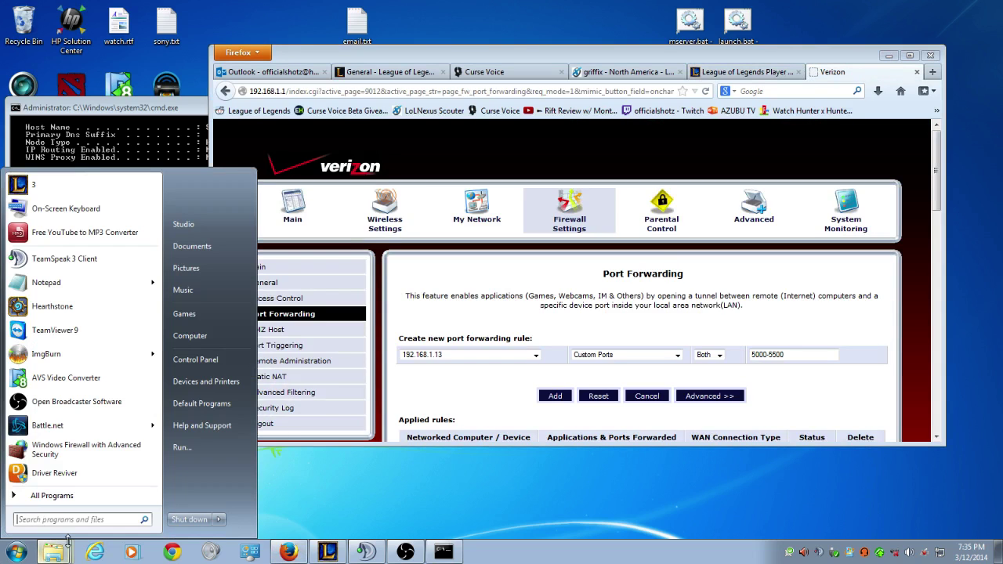
# Step: Launch Windows Firewall with Advanced Security via a 'firewall' search and show the Inbound Rules list
pyautogui.write('firewall')
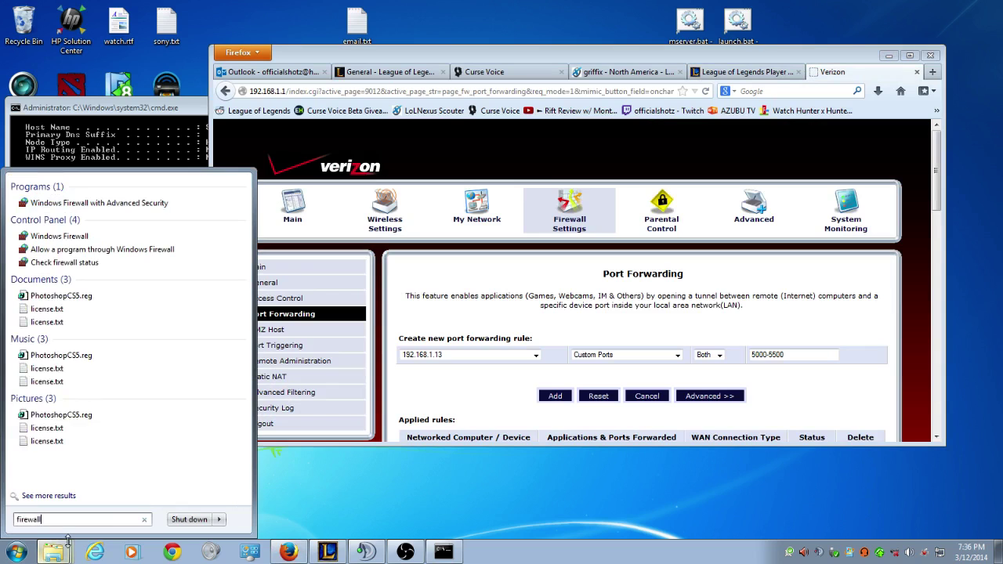
pyautogui.click(131, 264)
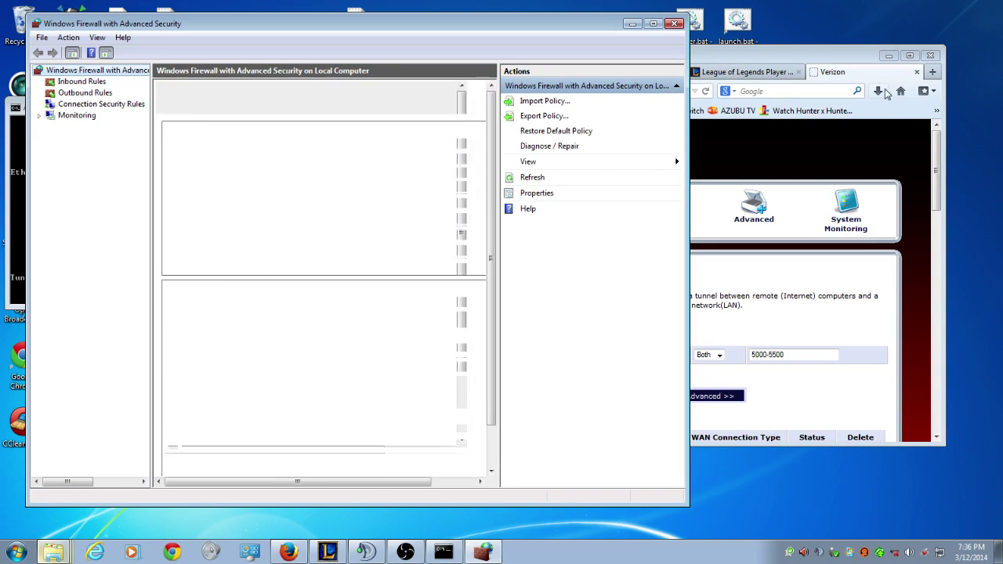
pyautogui.click(895, 158)
pyautogui.scroll(-2, 895, 159)
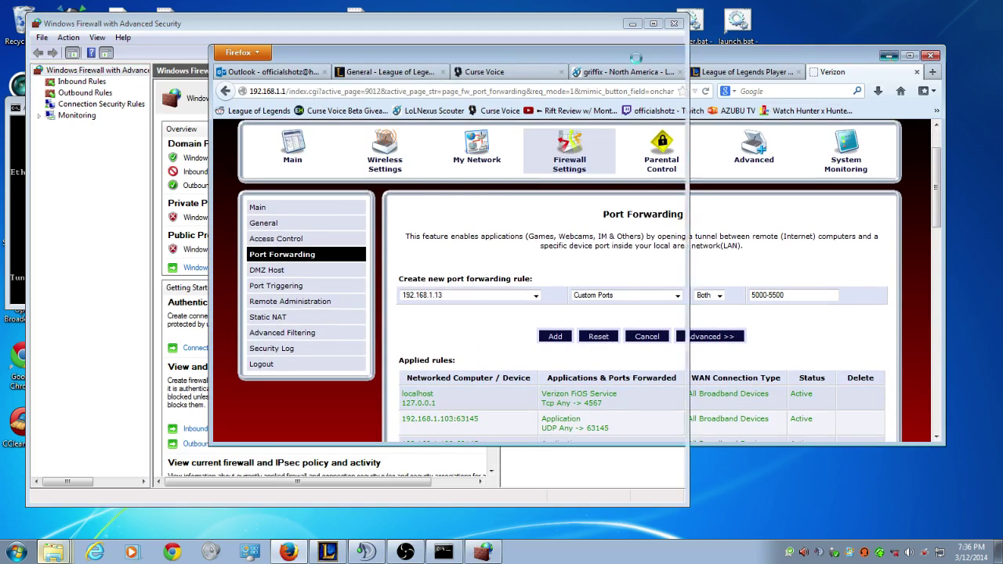
pyautogui.click(889, 56)
pyautogui.moveTo(333, 24); pyautogui.dragTo(512, 26)
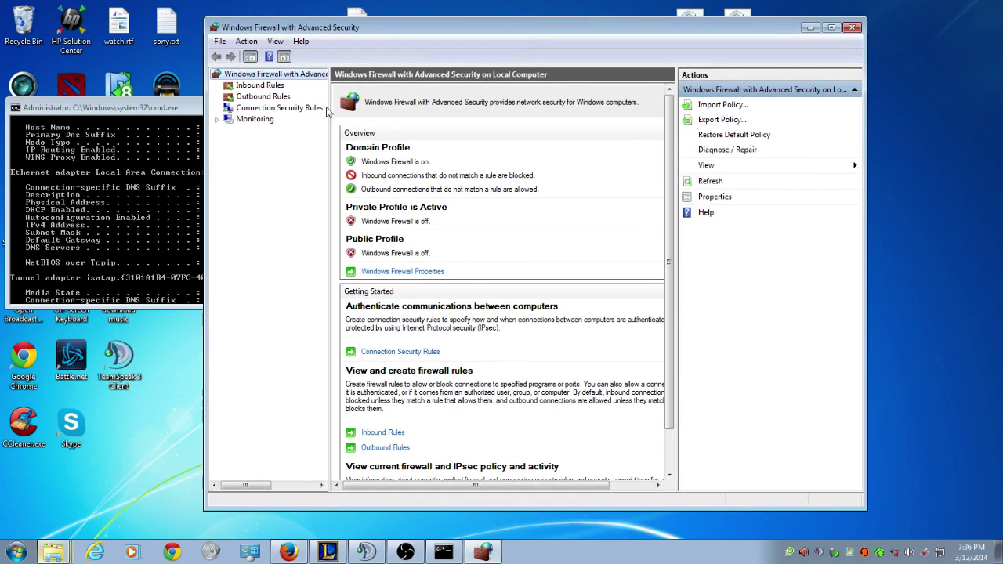
pyautogui.click(278, 96)
pyautogui.click(271, 85)
pyautogui.click(273, 95)
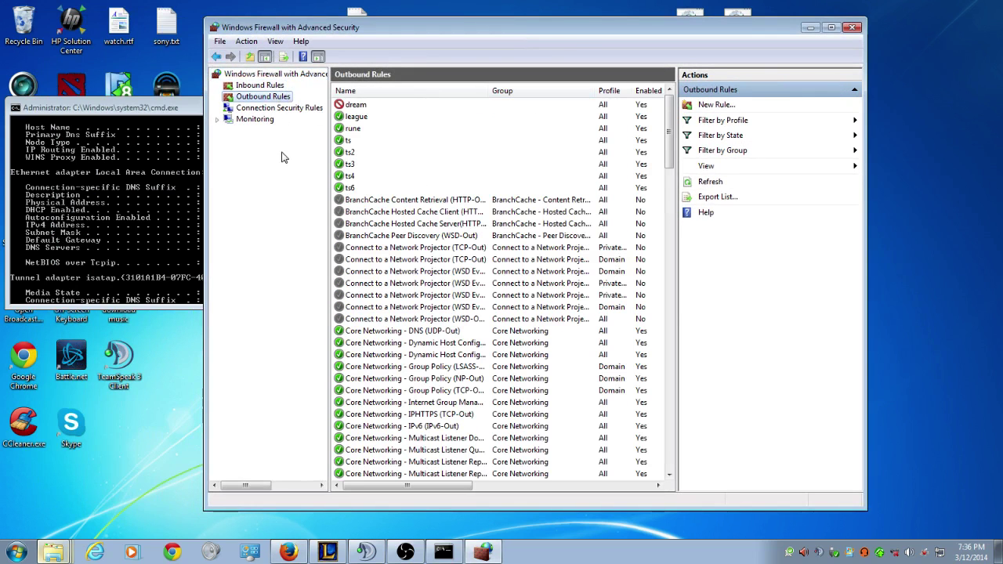
pyautogui.click(271, 85)
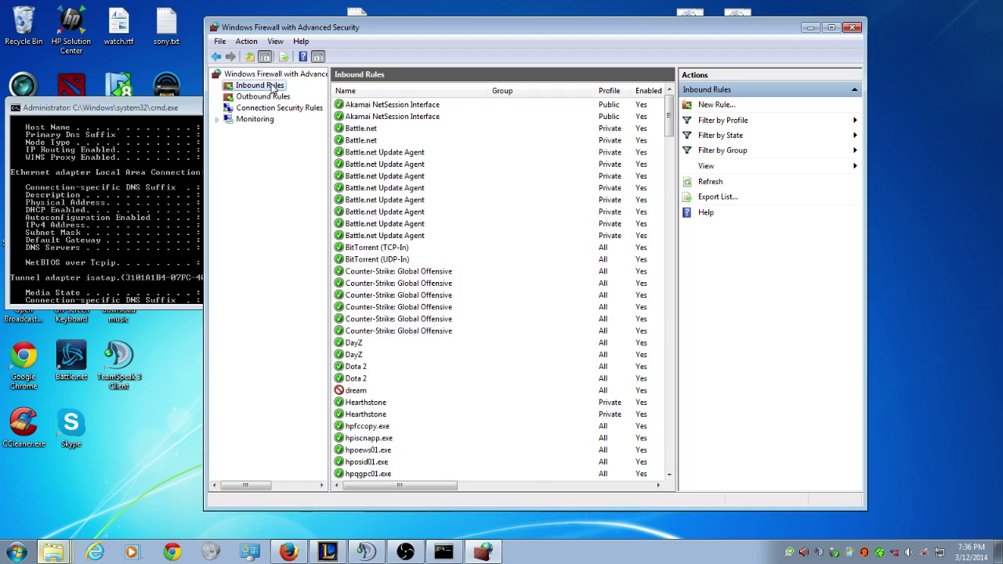
# Step: Start a New Inbound Rule allowing the game's desktop program on all profiles, then cancel it
pyautogui.click(246, 41)
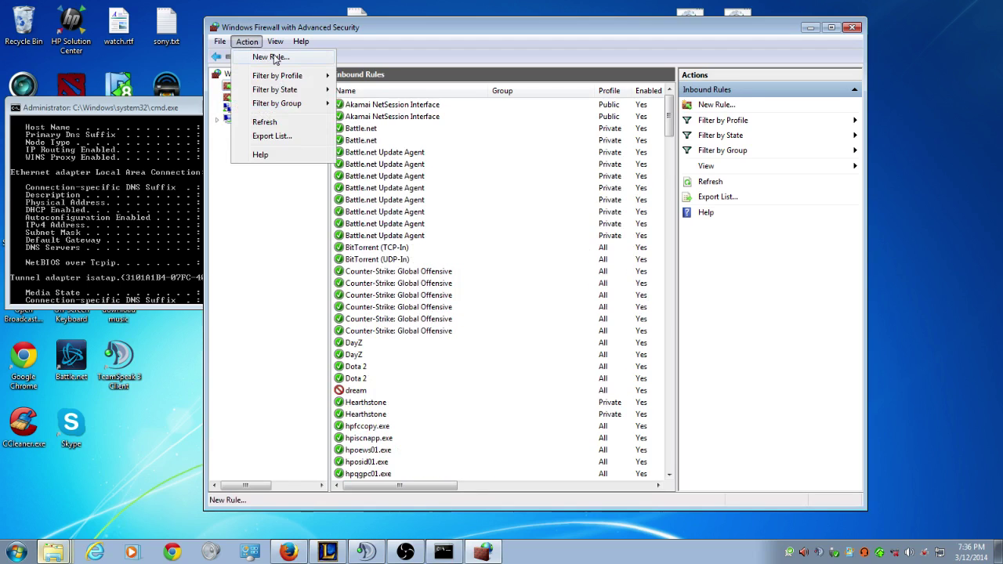
pyautogui.click(244, 40)
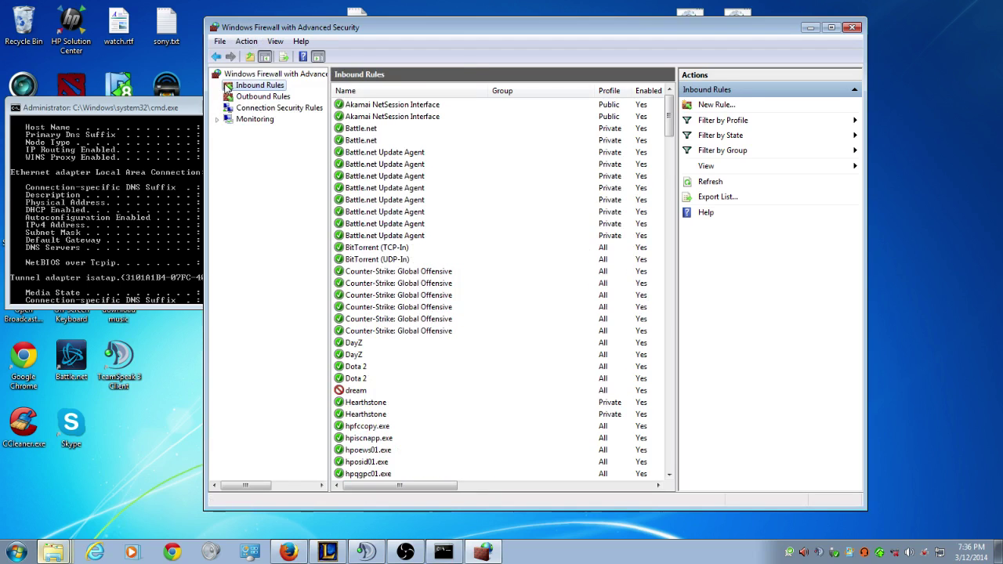
pyautogui.click(245, 40)
pyautogui.click(265, 60)
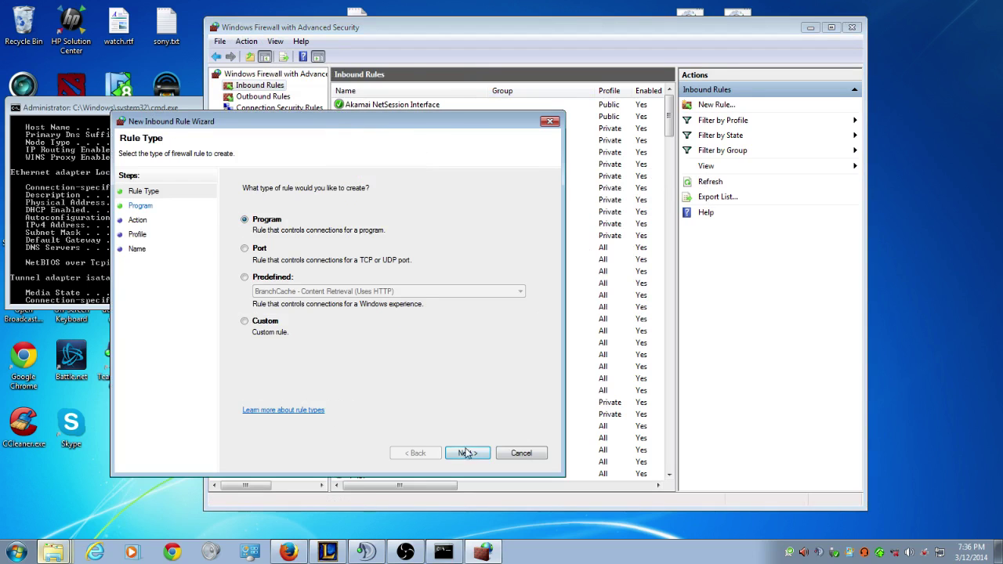
pyautogui.click(470, 455)
pyautogui.click(504, 269)
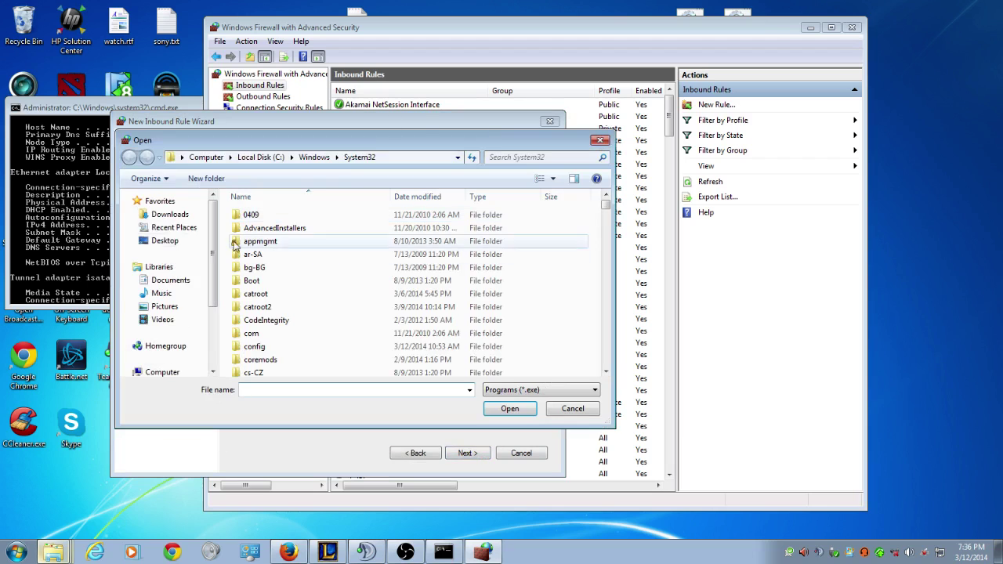
pyautogui.click(165, 240)
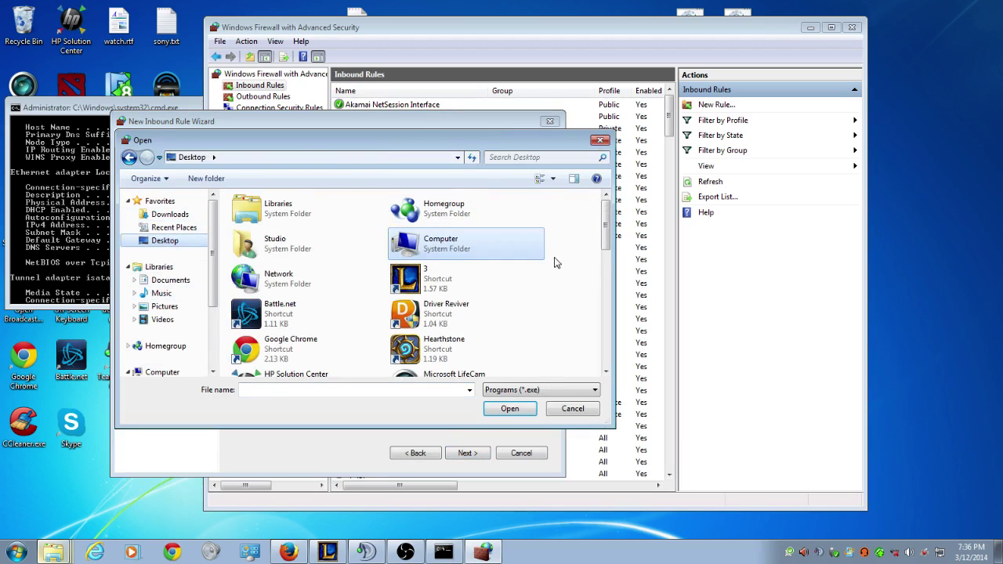
pyautogui.doubleClick(466, 287)
pyautogui.click(486, 453)
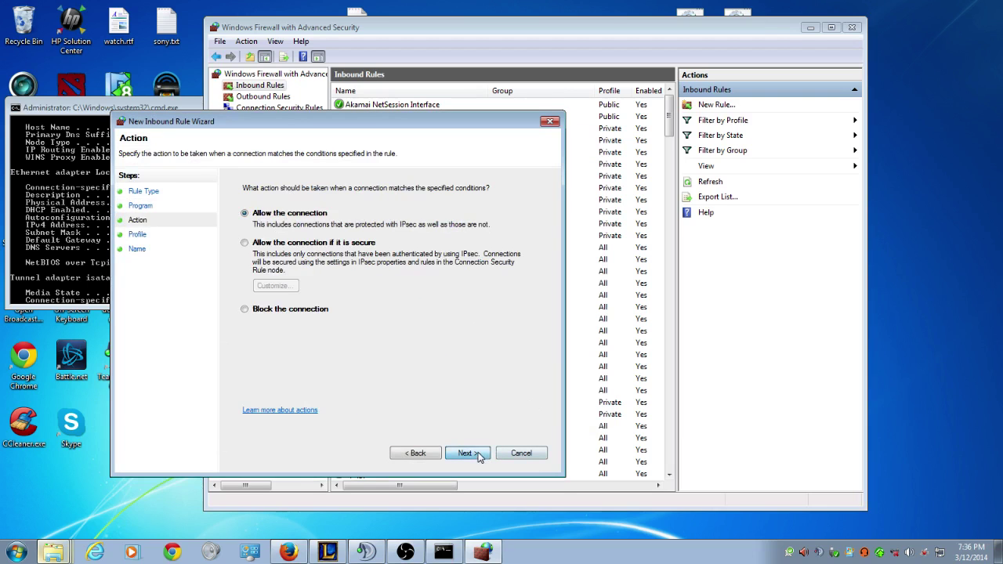
pyautogui.click(468, 454)
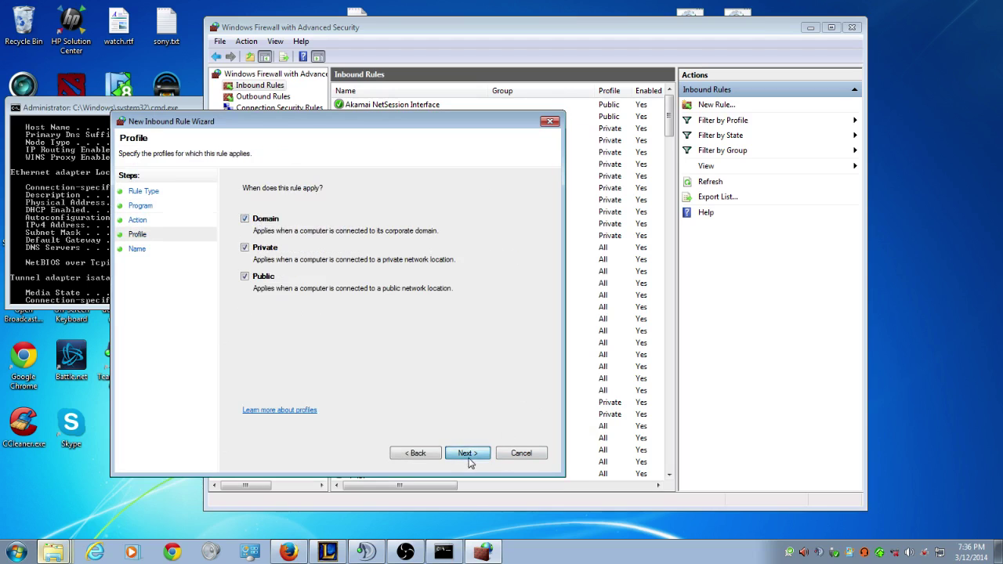
pyautogui.click(468, 453)
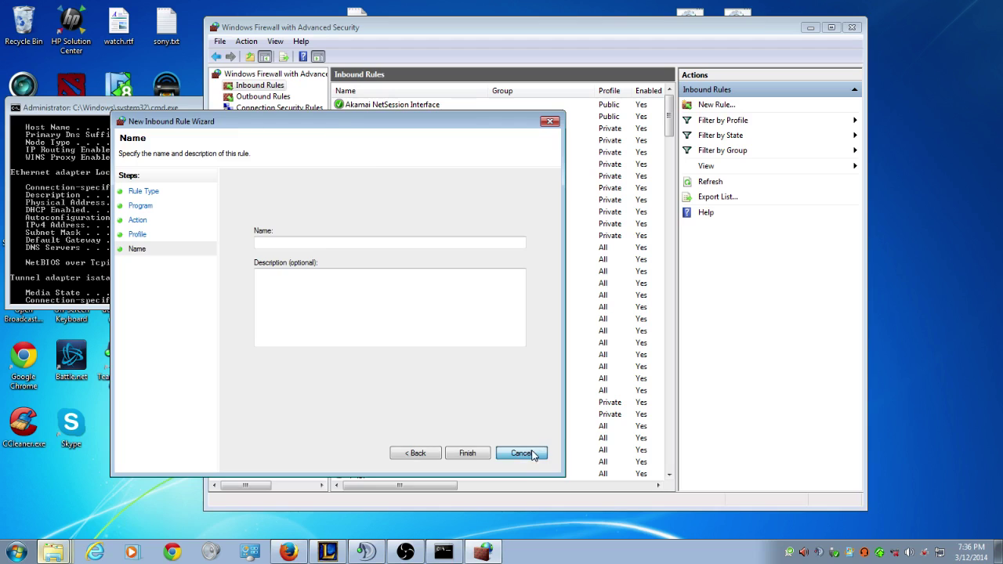
pyautogui.click(521, 454)
# Step: Review the Outbound Rules list, including the league and rune entries
pyautogui.scroll(-8, 445, 229)
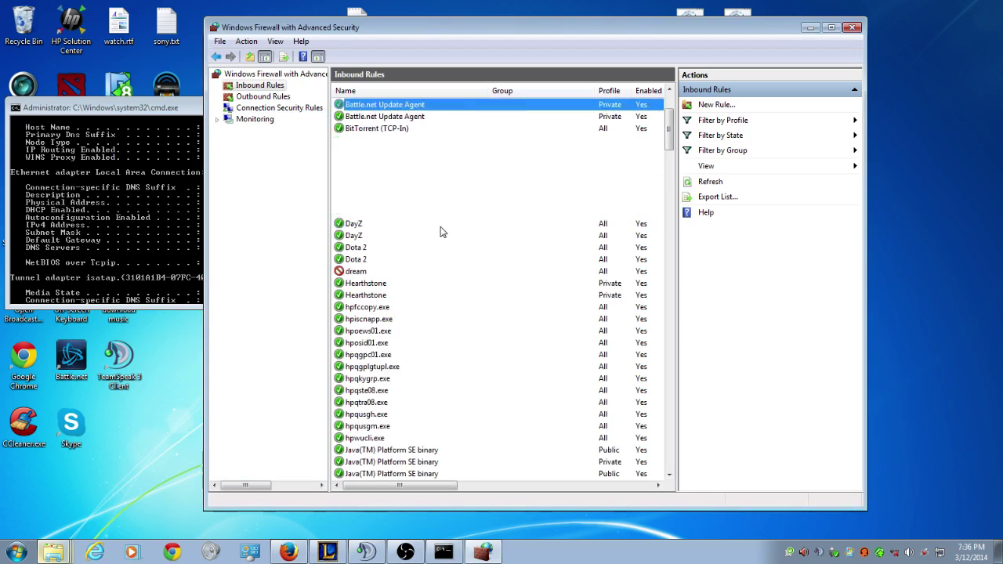
pyautogui.scroll(7, 445, 230)
pyautogui.click(446, 225)
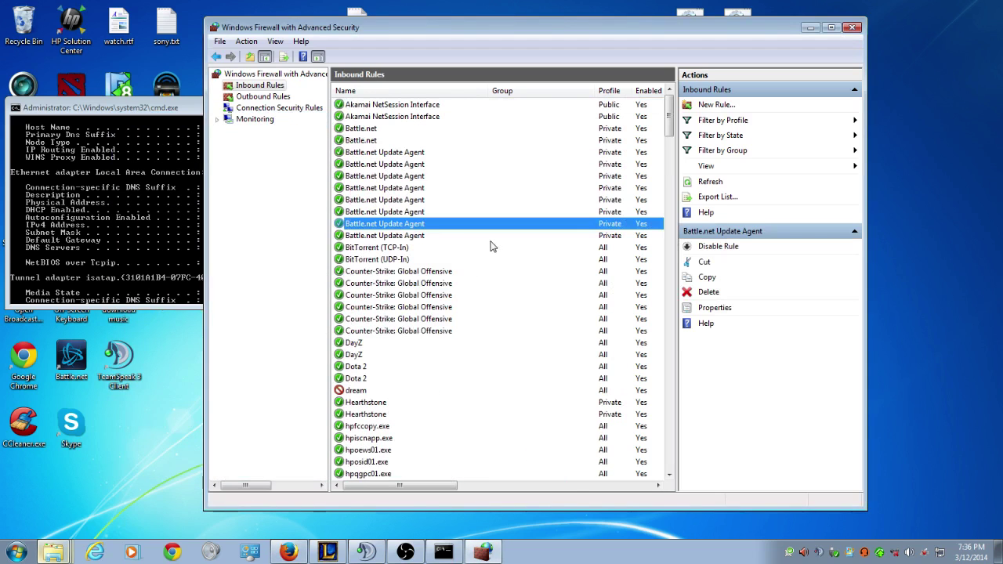
pyautogui.click(262, 96)
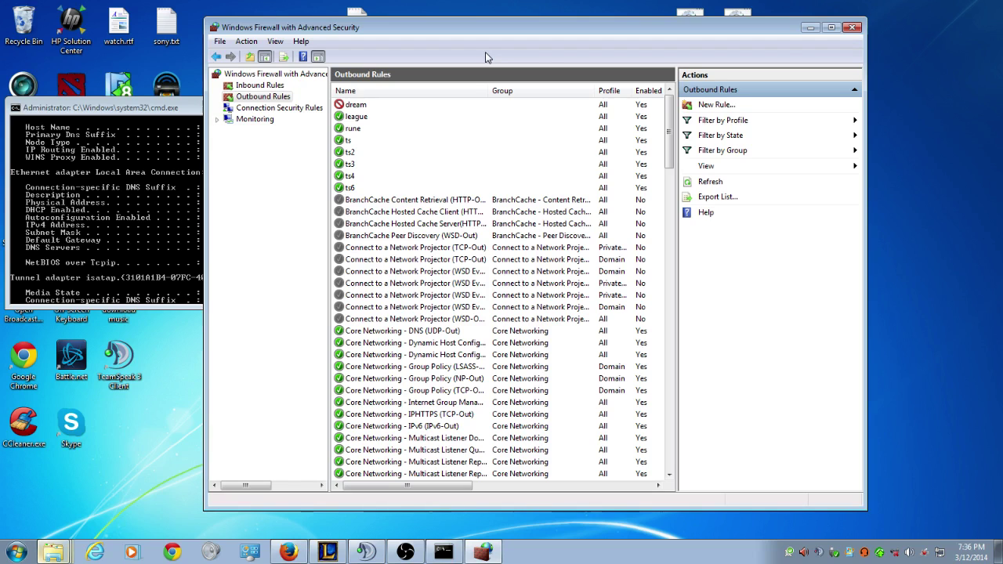
# Step: Minimize Command Prompt and the firewall console, returning to the router's DMZ Host settings
pyautogui.click(135, 108)
pyautogui.click(372, 108)
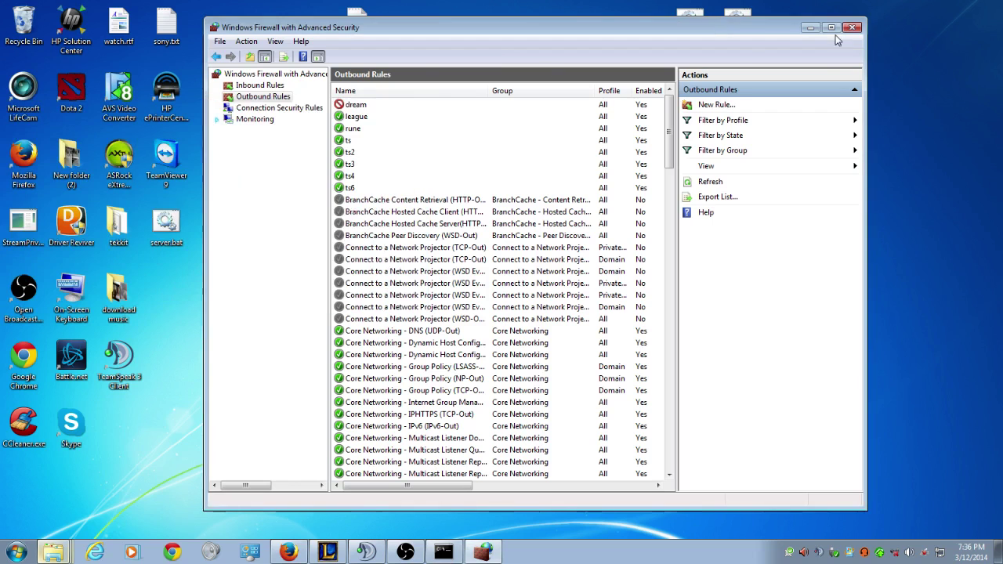
pyautogui.click(811, 27)
pyautogui.click(288, 541)
pyautogui.scroll(-3, 688, 216)
pyautogui.click(292, 217)
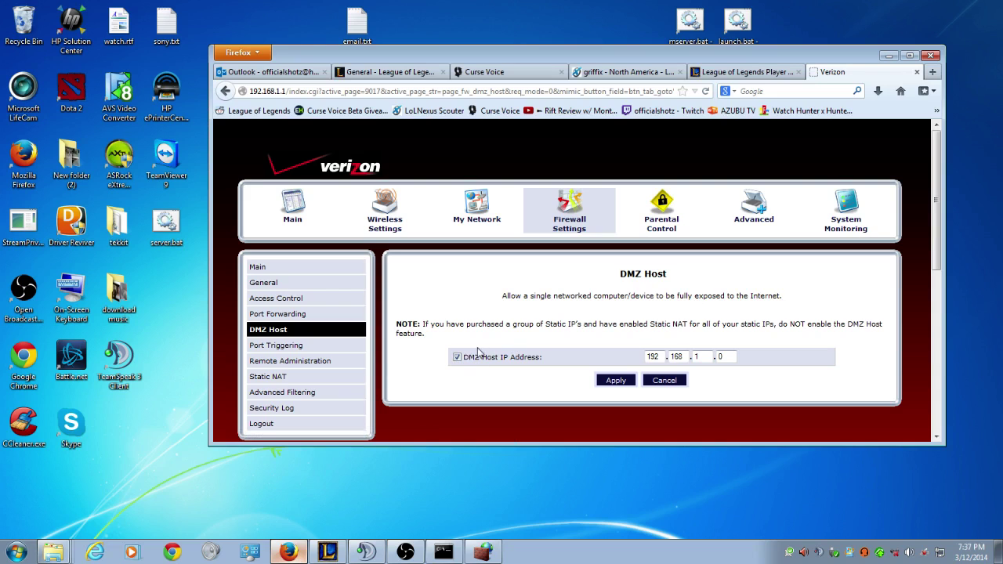
# Step: Compare the DMZ address's last octet (192.168.1.0) with ipconfig's IPv4 192.168.1.13
pyautogui.click(725, 359)
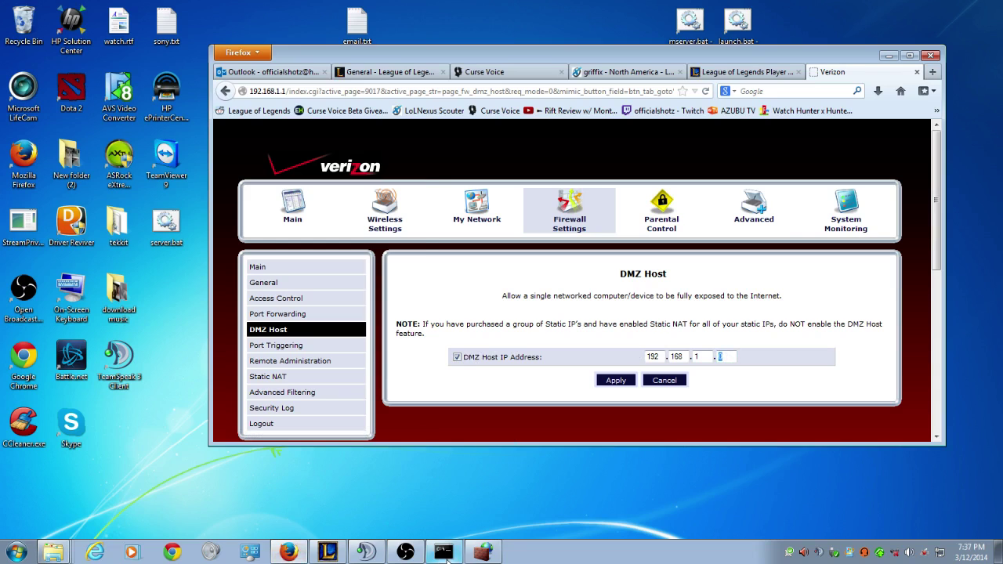
pyautogui.click(444, 552)
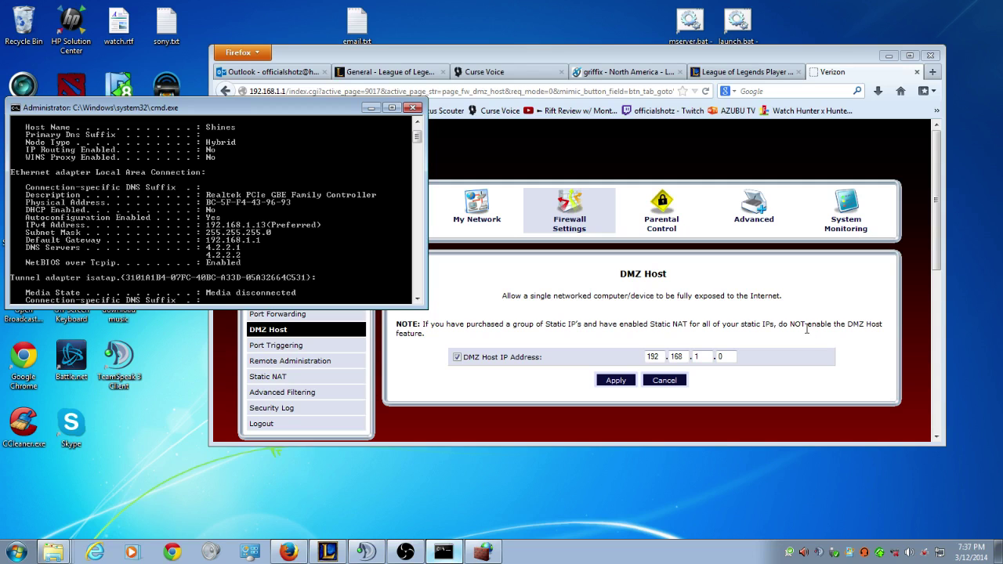
# Step: Open the router firewall's General page, accepting the warning, to view Minimum Security (Low)
pyautogui.click(741, 122)
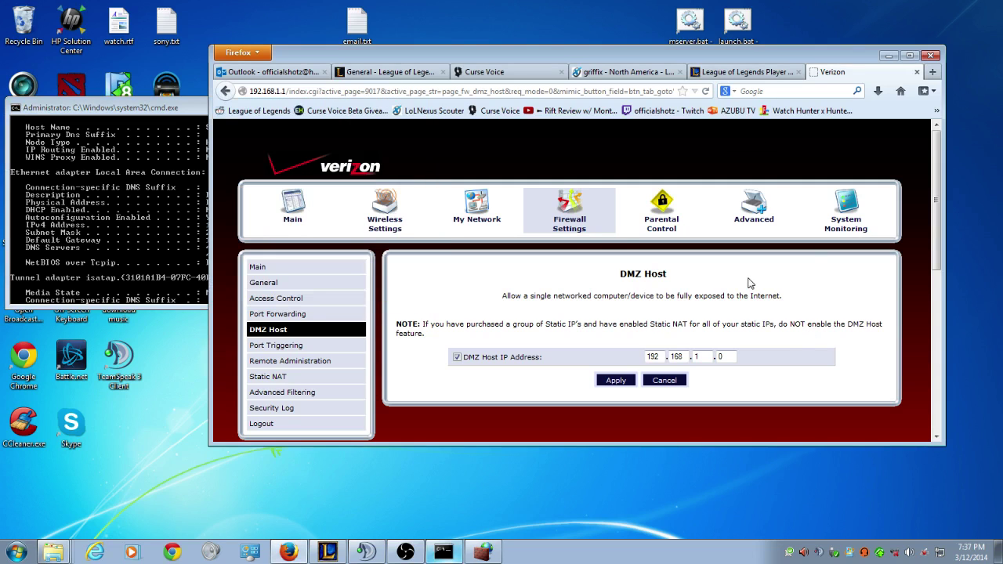
pyautogui.click(569, 220)
pyautogui.click(623, 348)
pyautogui.click(147, 211)
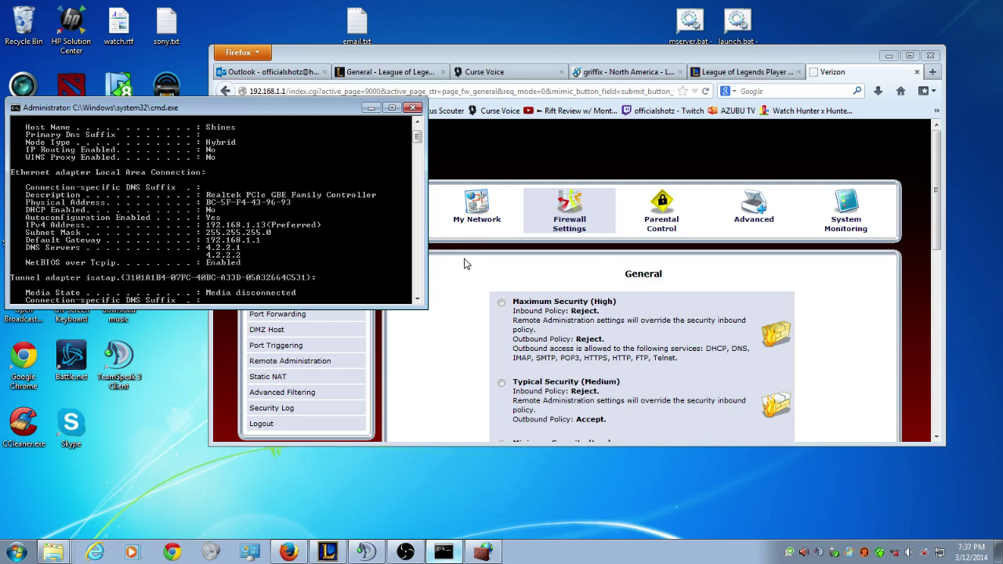
pyautogui.click(902, 390)
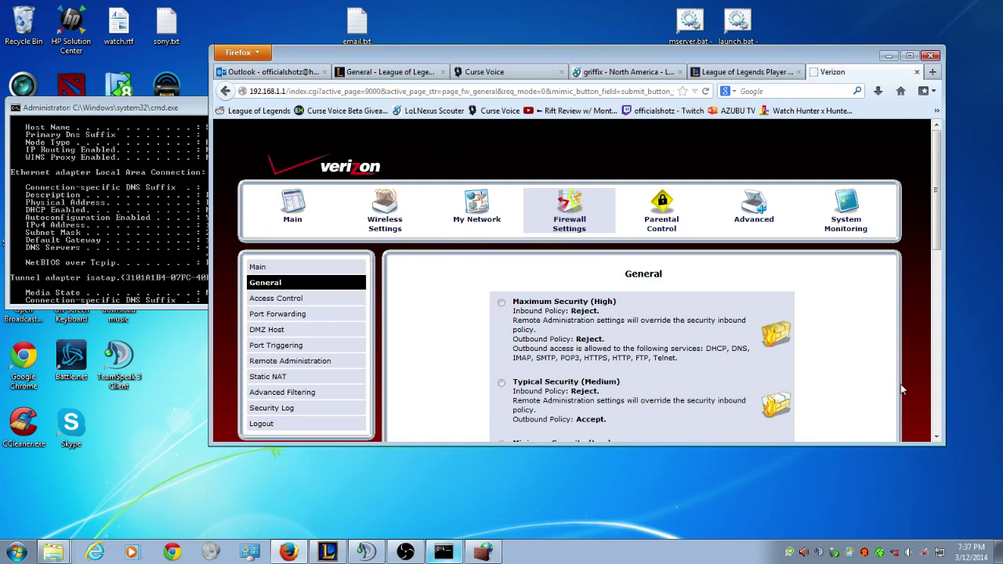
pyautogui.scroll(-3, 876, 349)
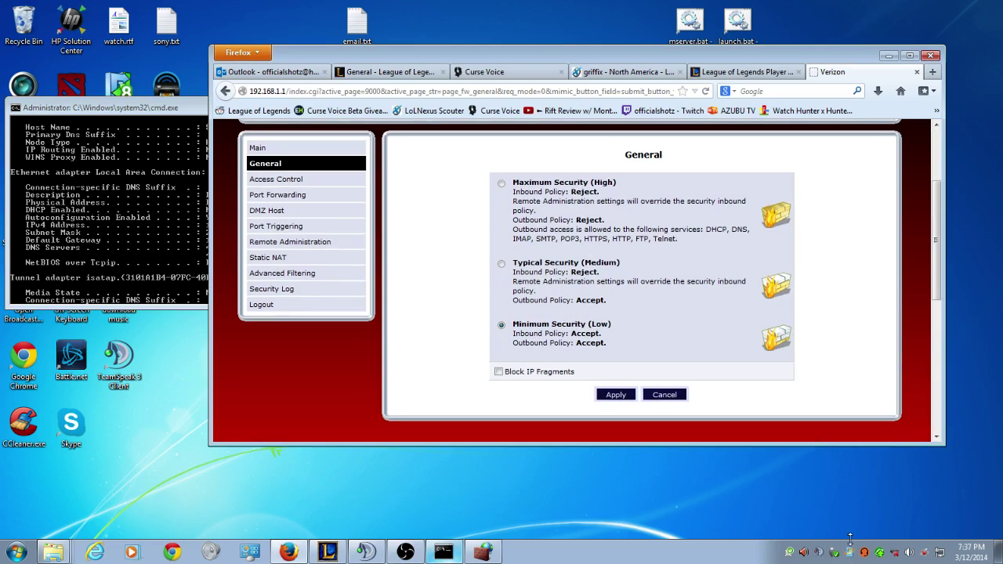
# Step: Open Local Area Connection Properties via Network and Sharing Center and select the IPv4 entry
pyautogui.rightClick(941, 558)
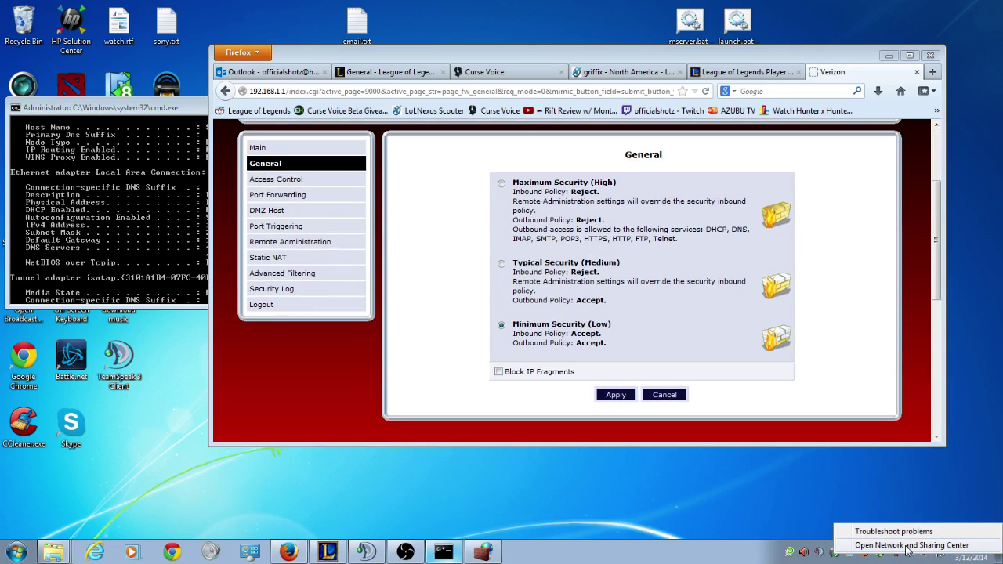
pyautogui.click(908, 546)
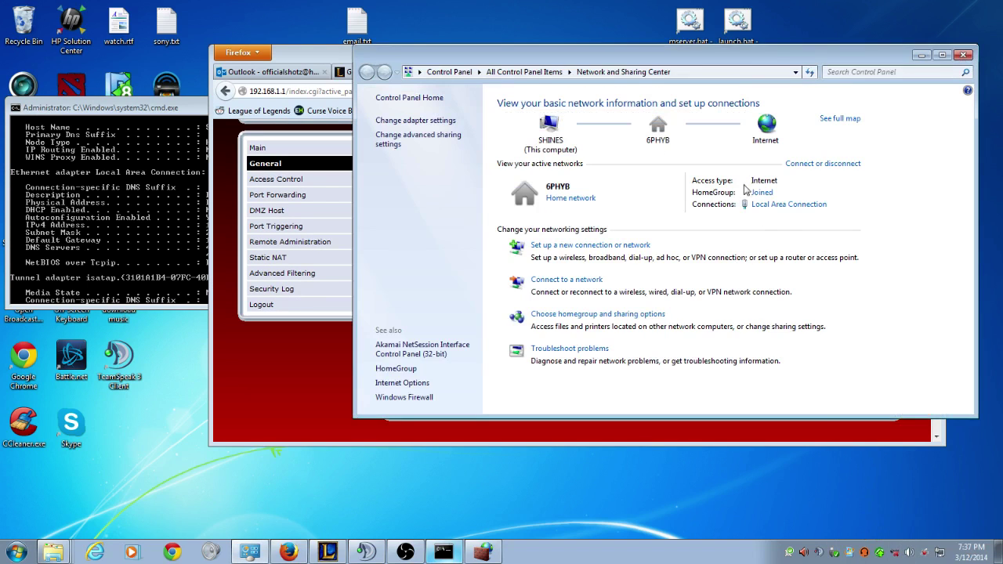
pyautogui.click(789, 205)
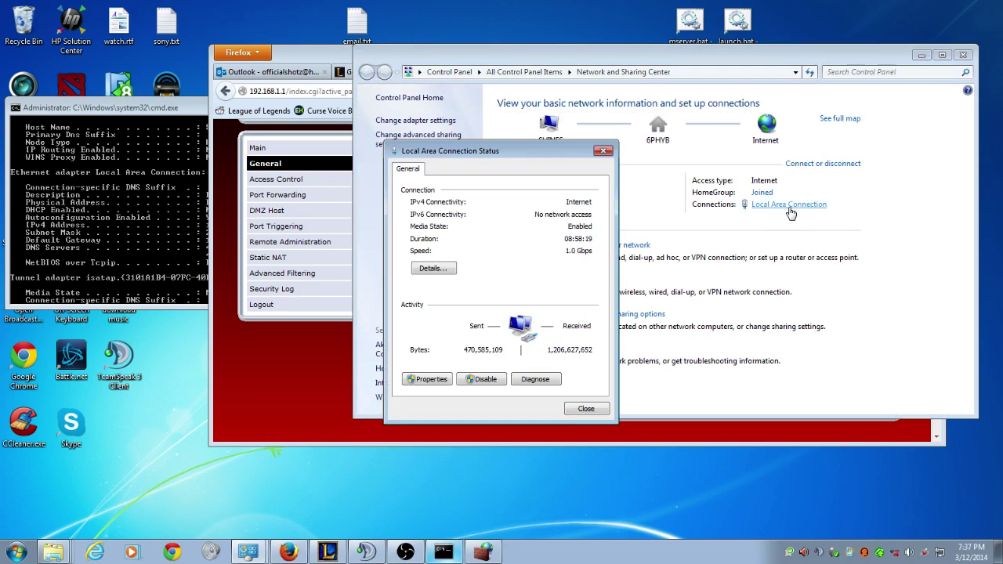
pyautogui.click(431, 379)
pyautogui.click(482, 303)
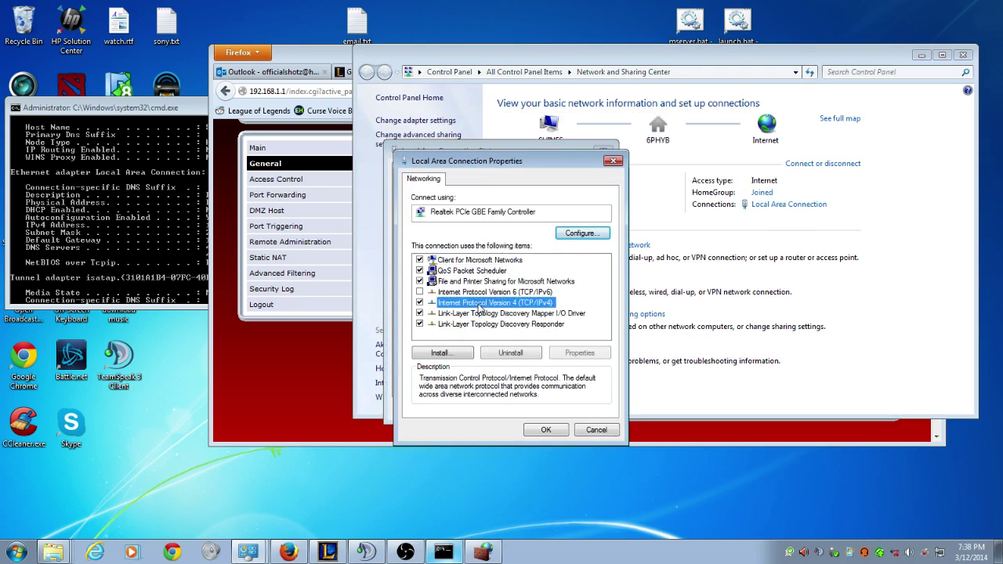
pyautogui.click(485, 293)
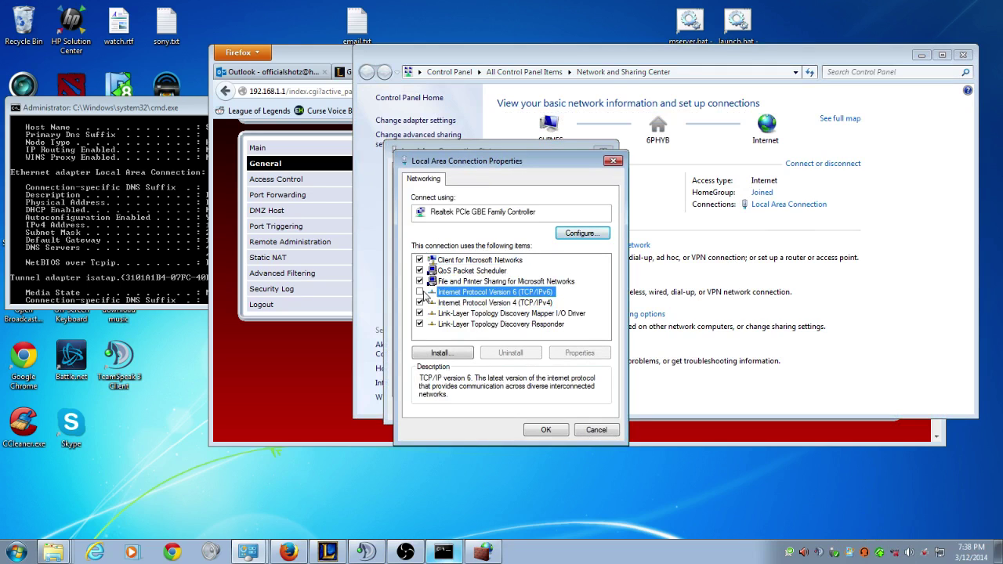
pyautogui.click(458, 304)
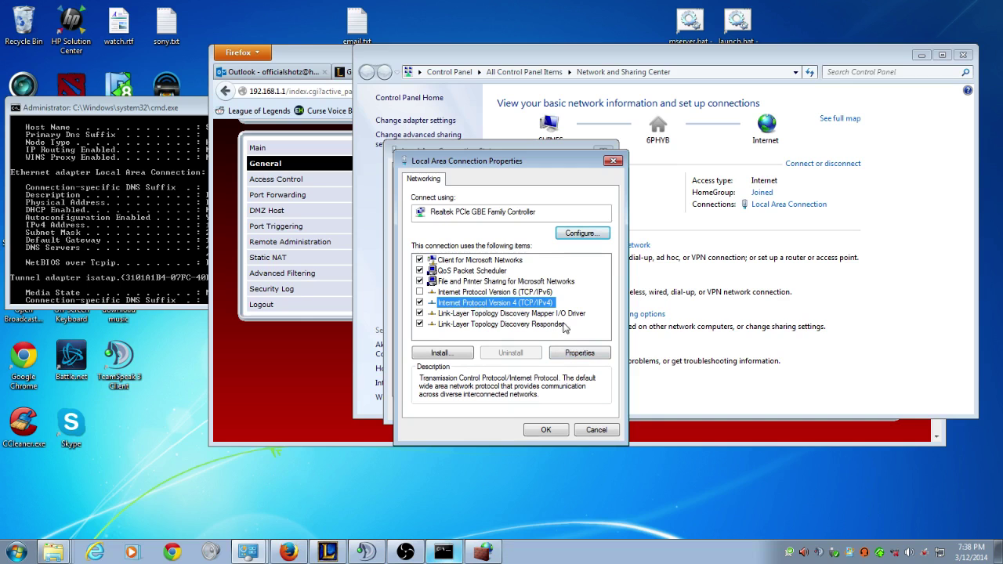
# Step: Show the IPv4 Properties (static 192.168.1.13, gateway 192.168.1.1, DNS 4.2.2.1/4.2.2.2) beside the ipconfig output
pyautogui.click(594, 352)
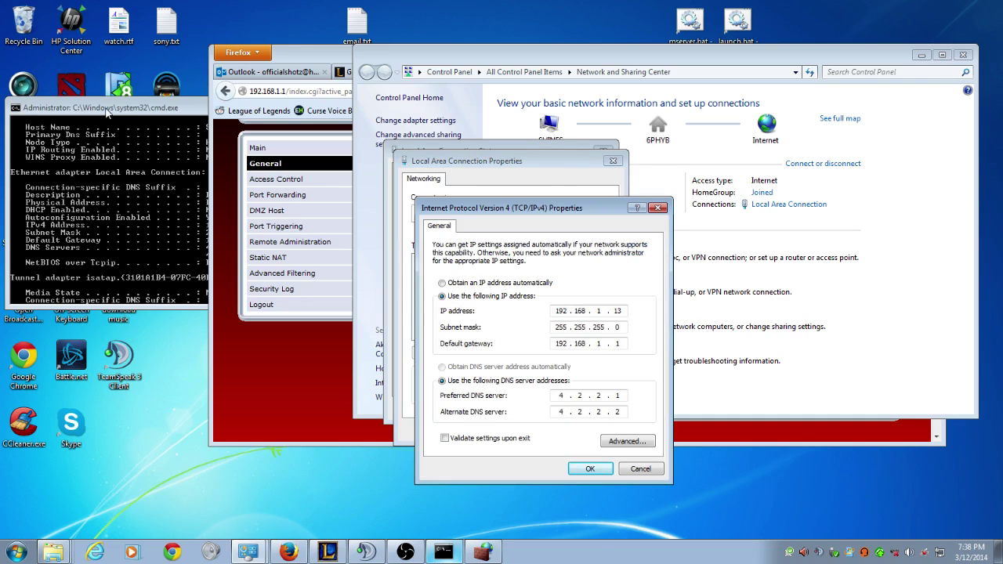
pyautogui.moveTo(107, 112); pyautogui.dragTo(114, 15)
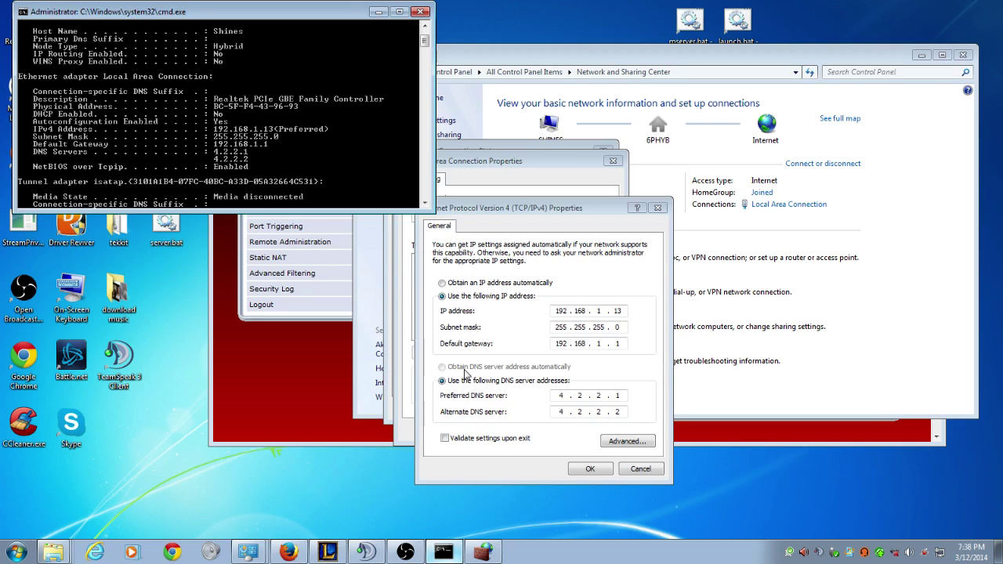
pyautogui.scroll(-3, 333, 132)
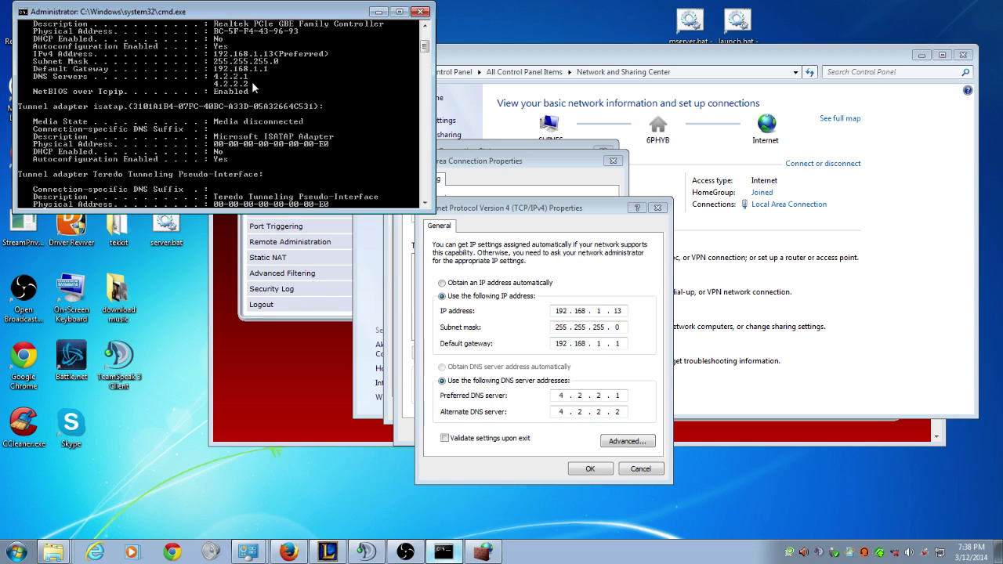
# Step: Search Google for 'namebench' in a new Firefox tab and open its code.google.com project page
pyautogui.click(287, 553)
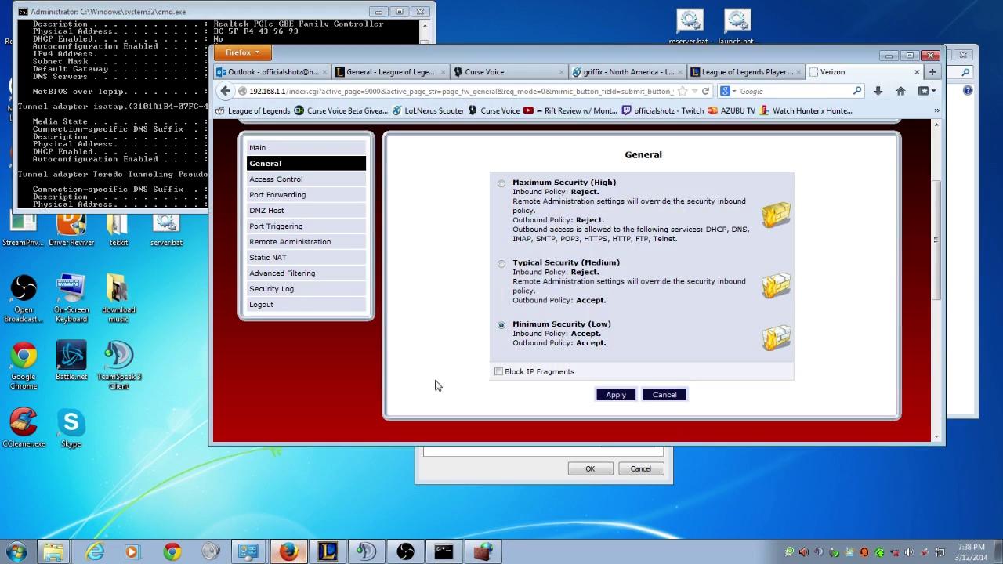
pyautogui.click(933, 72)
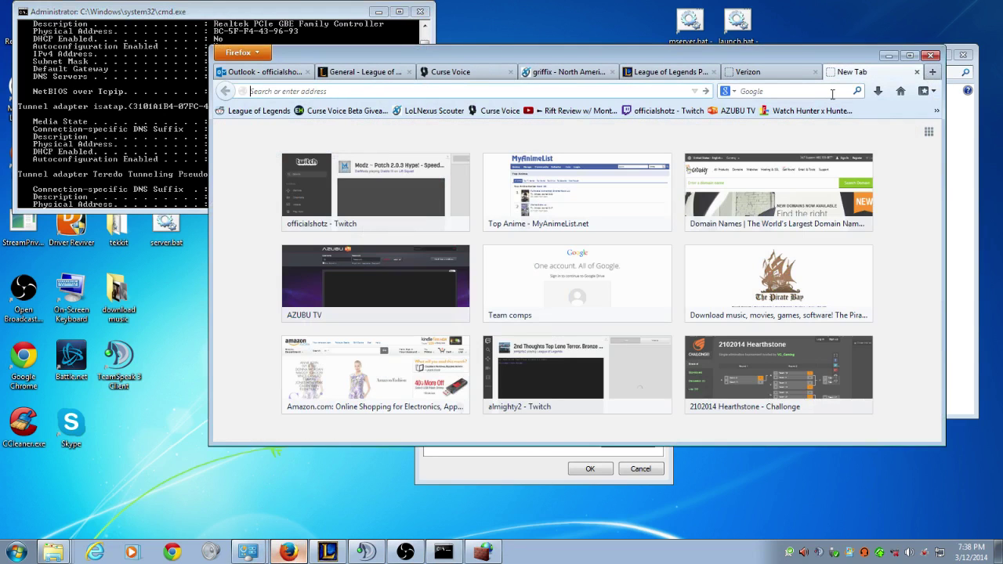
pyautogui.write('namebench')
pyautogui.press('Return')
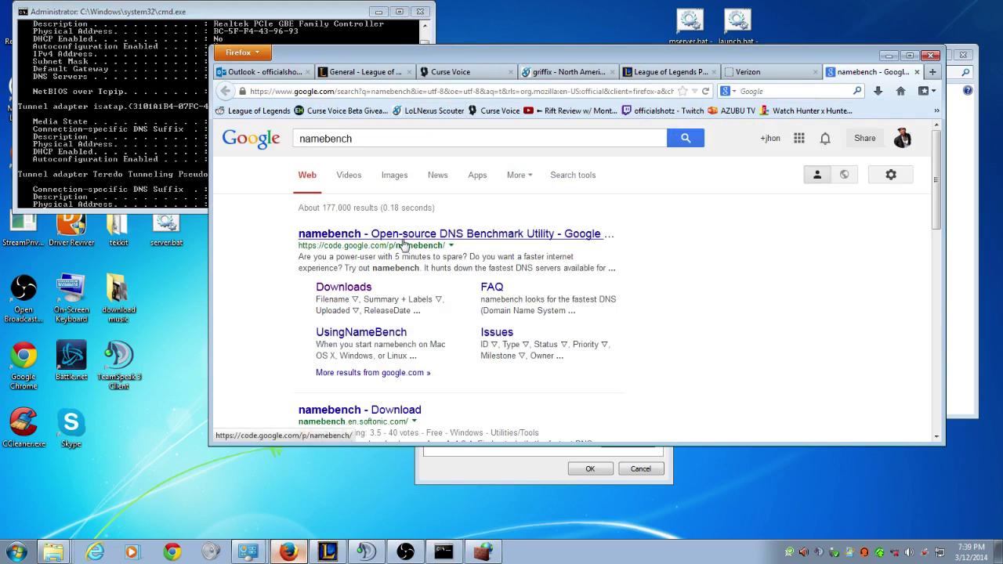
pyautogui.click(407, 242)
pyautogui.scroll(-3, 535, 318)
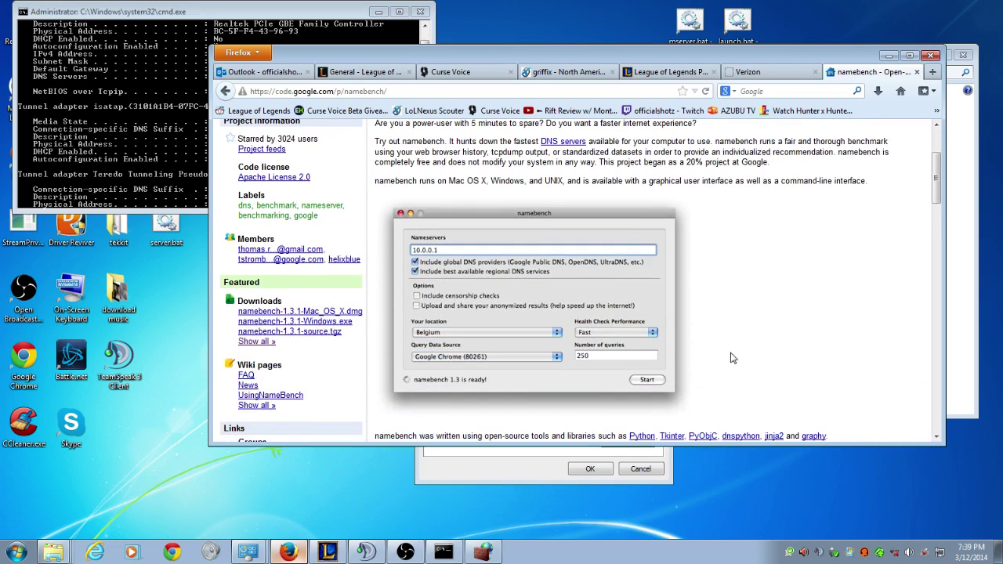
pyautogui.scroll(-1, 655, 387)
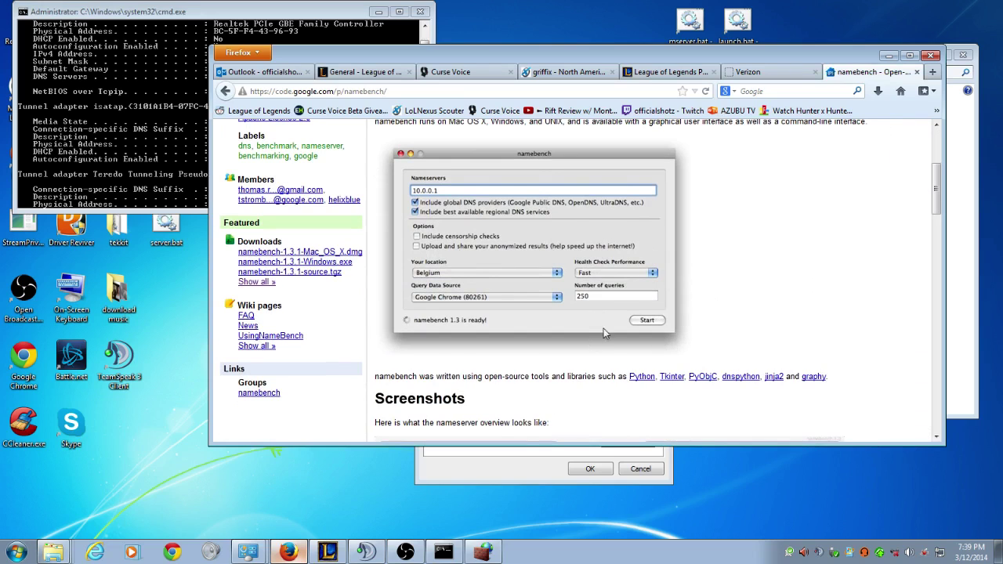
# Step: Confirm the IPv4 settings and close the Local Area Connection properties and status windows
pyautogui.click(497, 469)
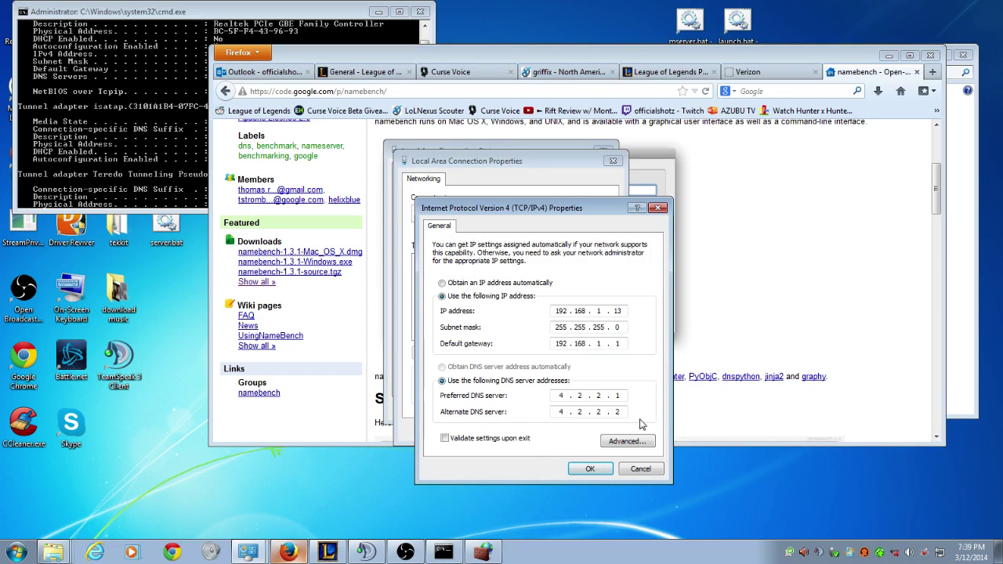
pyautogui.click(590, 471)
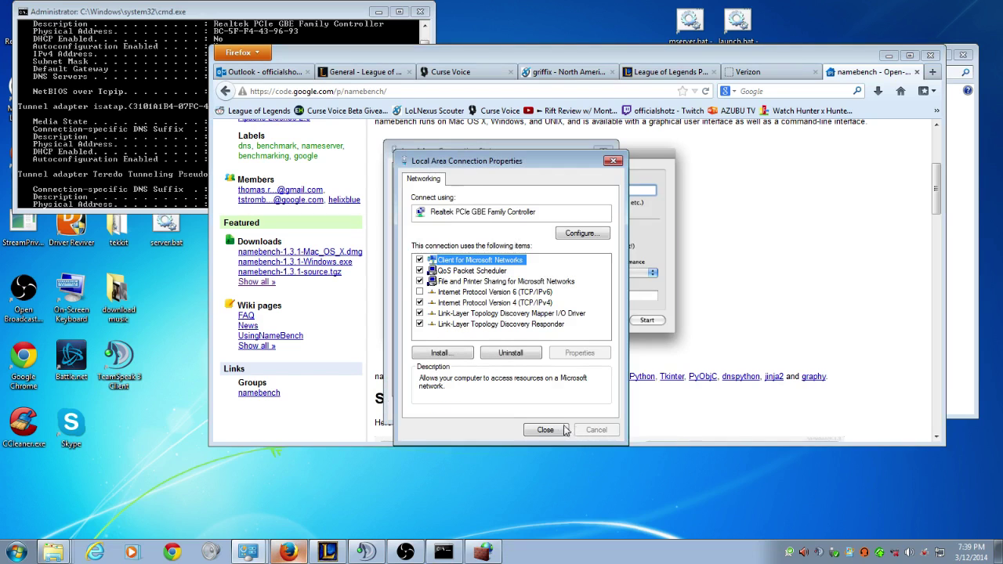
pyautogui.click(561, 428)
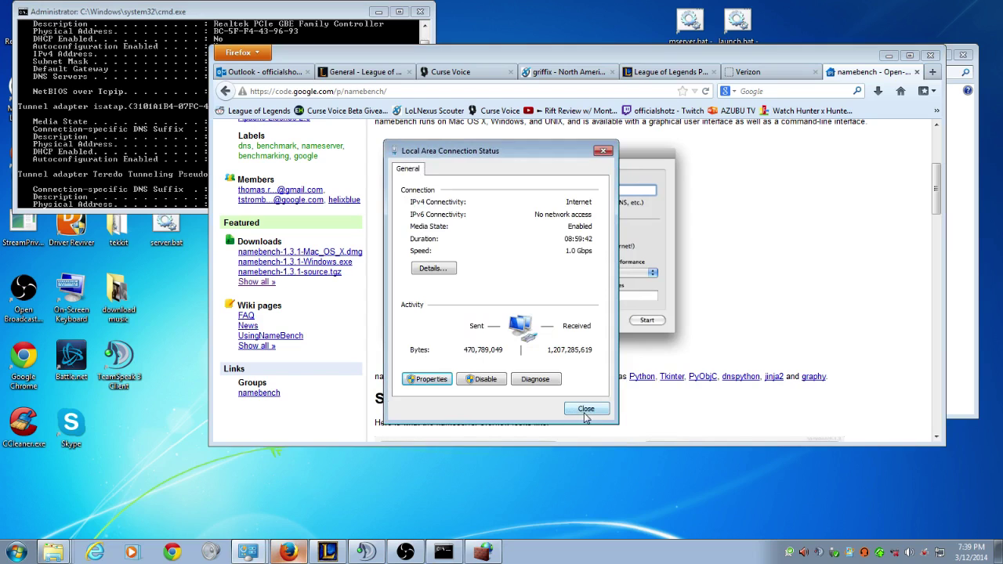
pyautogui.click(584, 414)
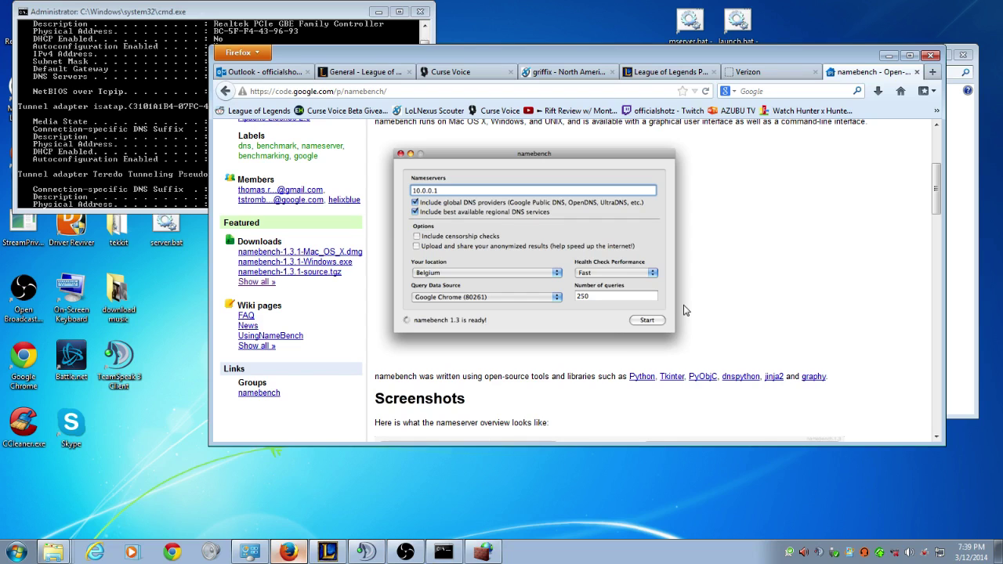
# Step: Minimize the command prompt and Firefox, then close the Network and Sharing Center
pyautogui.click(754, 72)
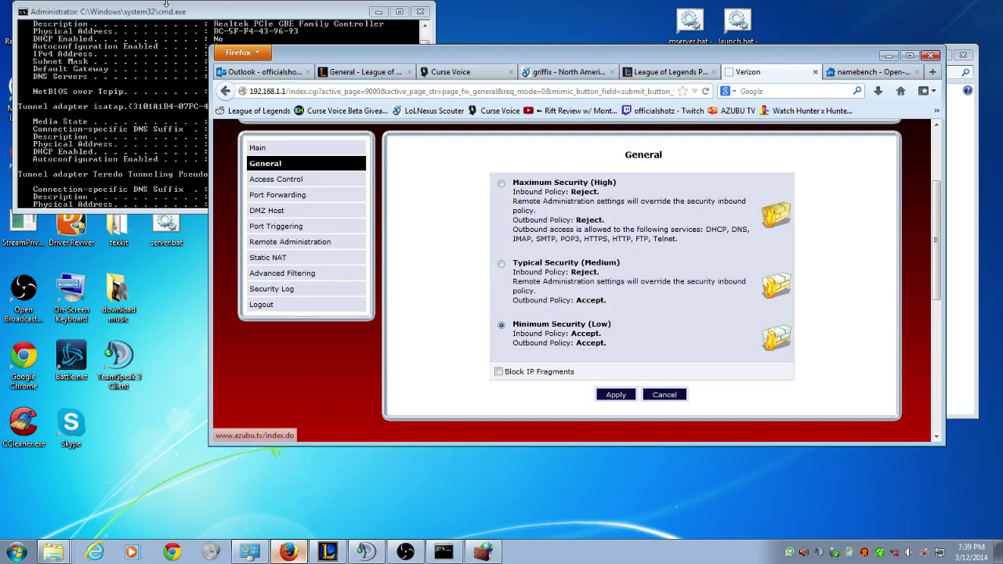
pyautogui.click(259, 13)
pyautogui.click(379, 12)
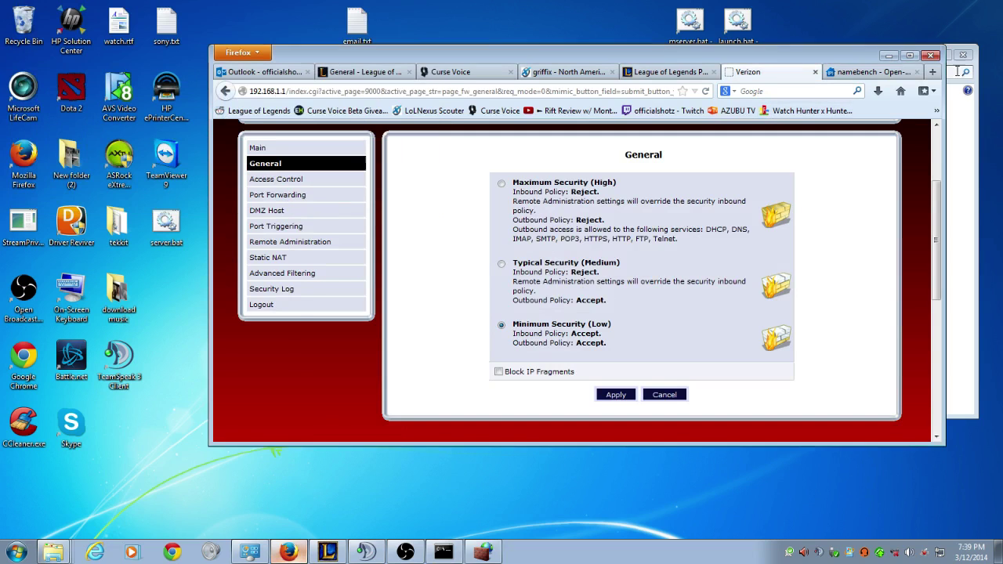
pyautogui.click(888, 56)
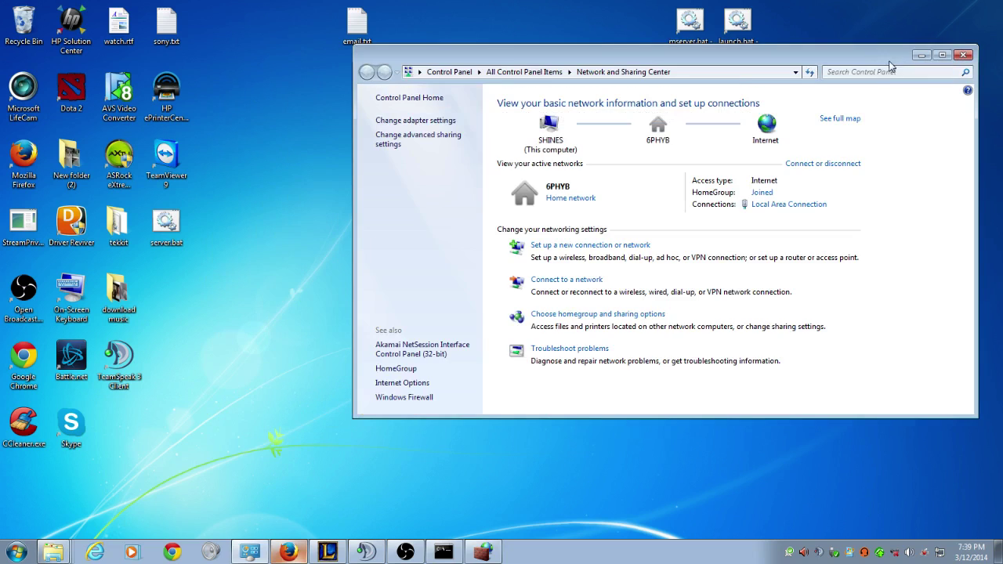
pyautogui.click(964, 55)
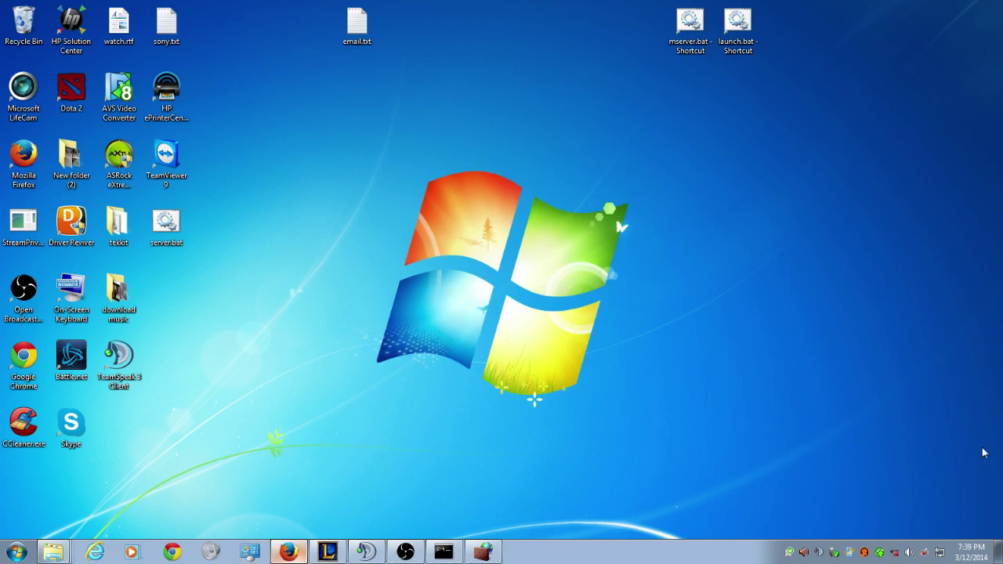
pyautogui.doubleClick(94, 231)
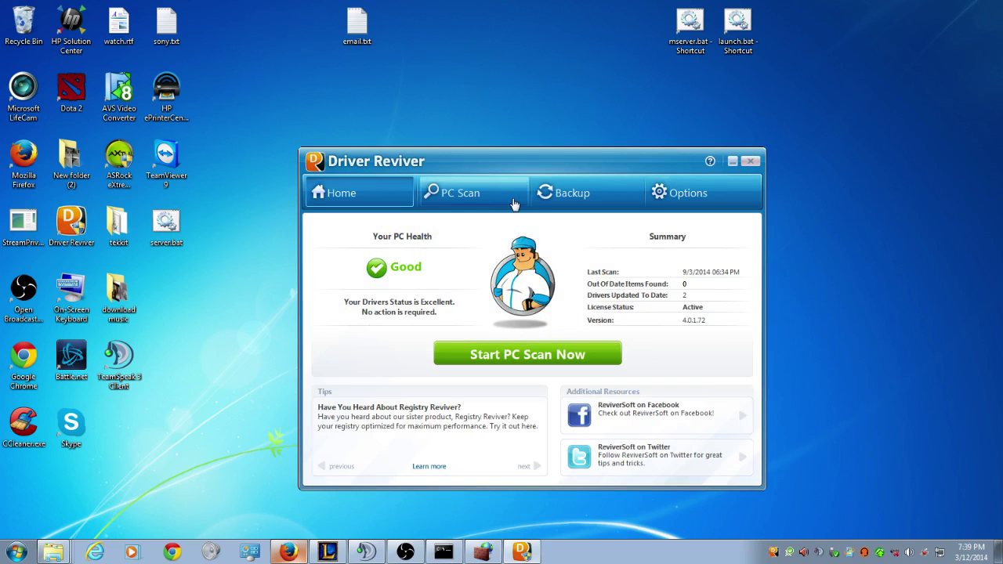
pyautogui.moveTo(533, 169); pyautogui.dragTo(523, 142)
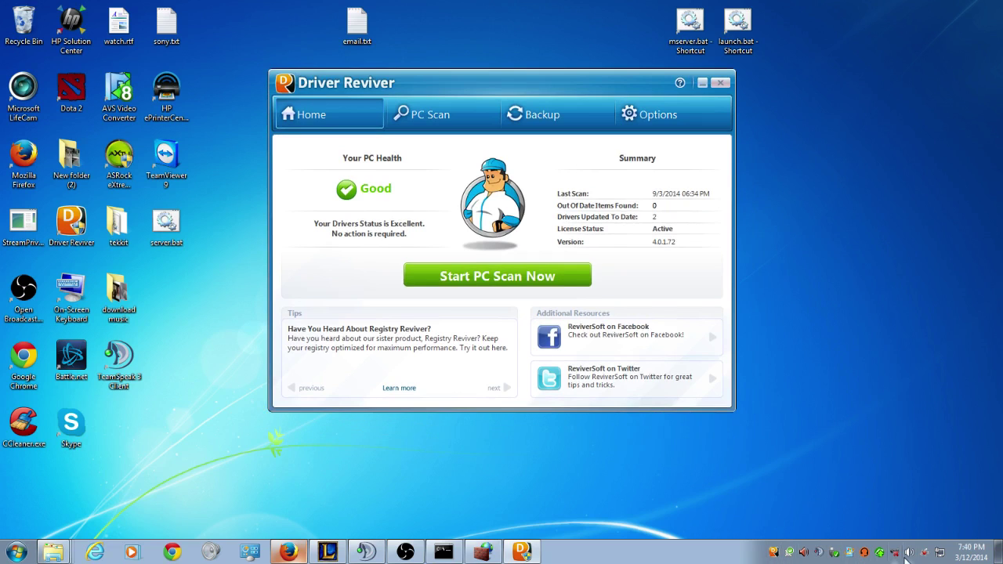
pyautogui.rightClick(888, 471)
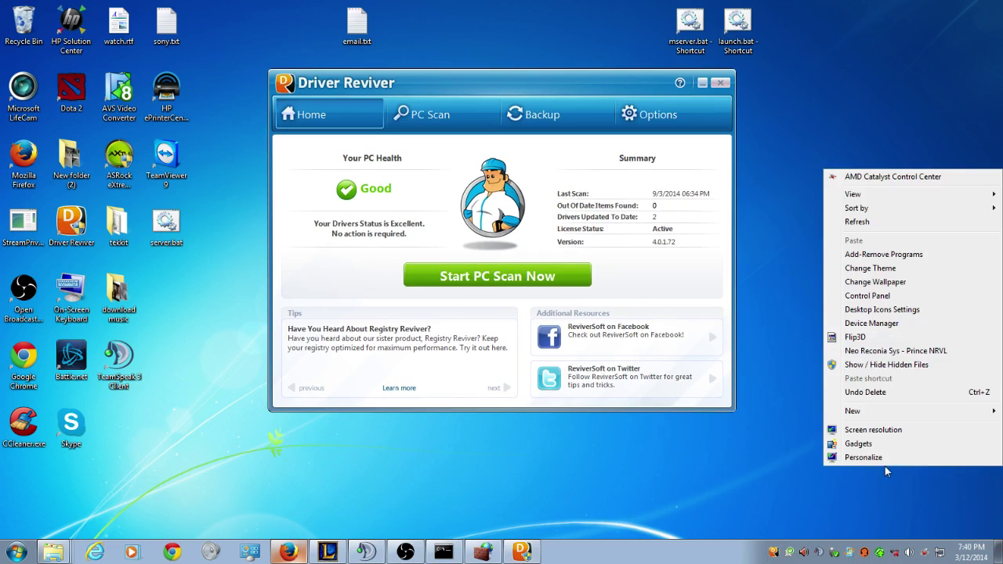
pyautogui.click(887, 178)
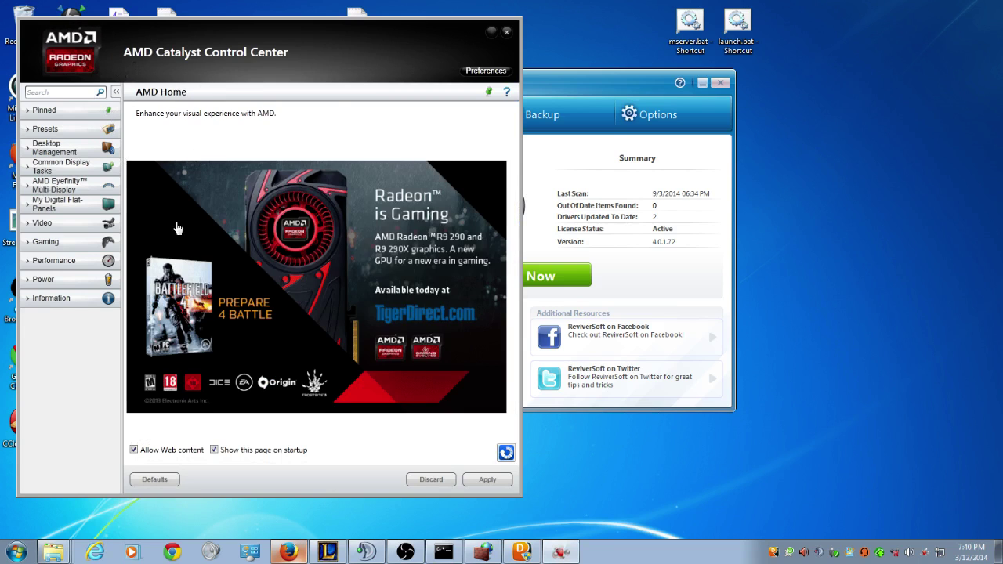
pyautogui.click(506, 36)
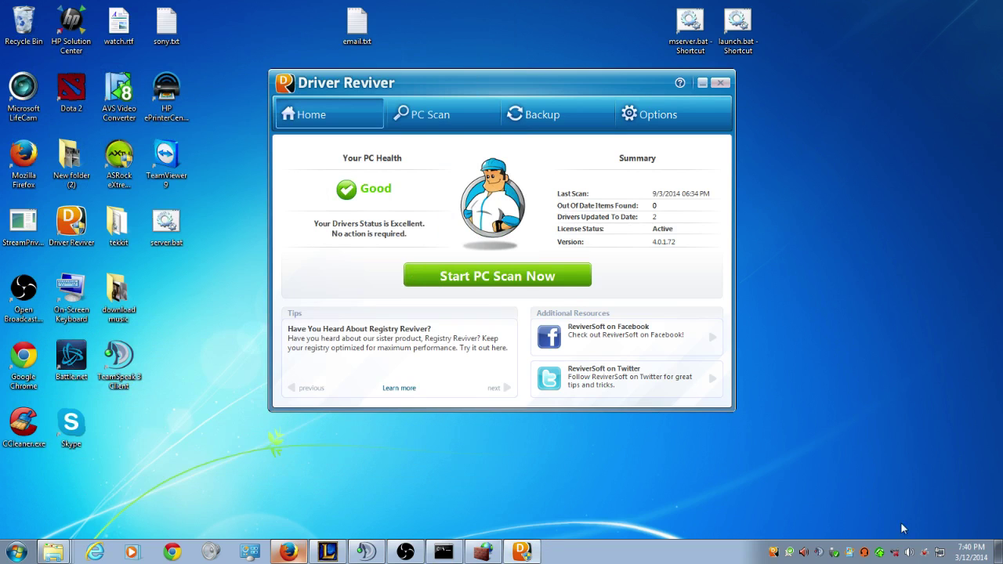
pyautogui.click(940, 552)
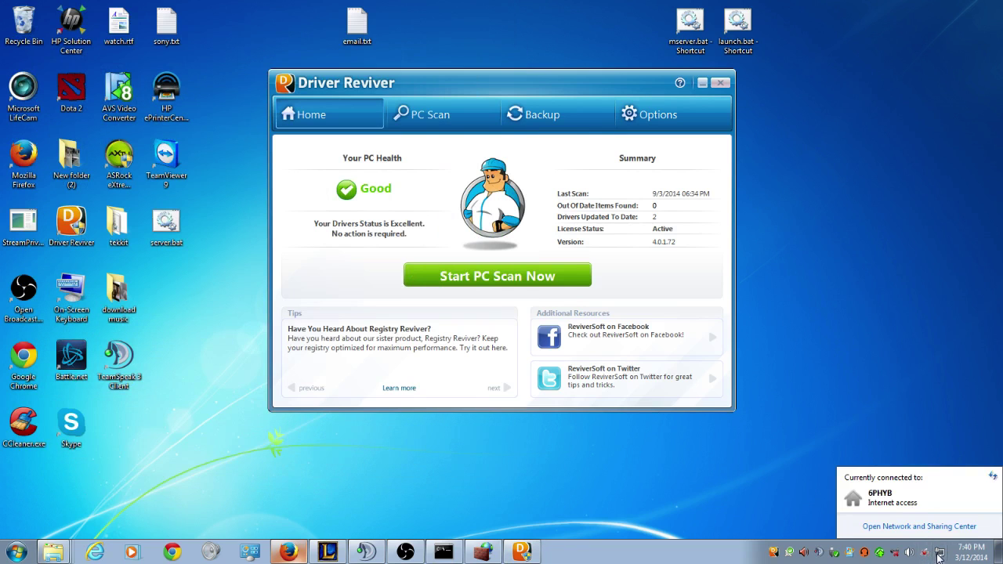
pyautogui.click(845, 330)
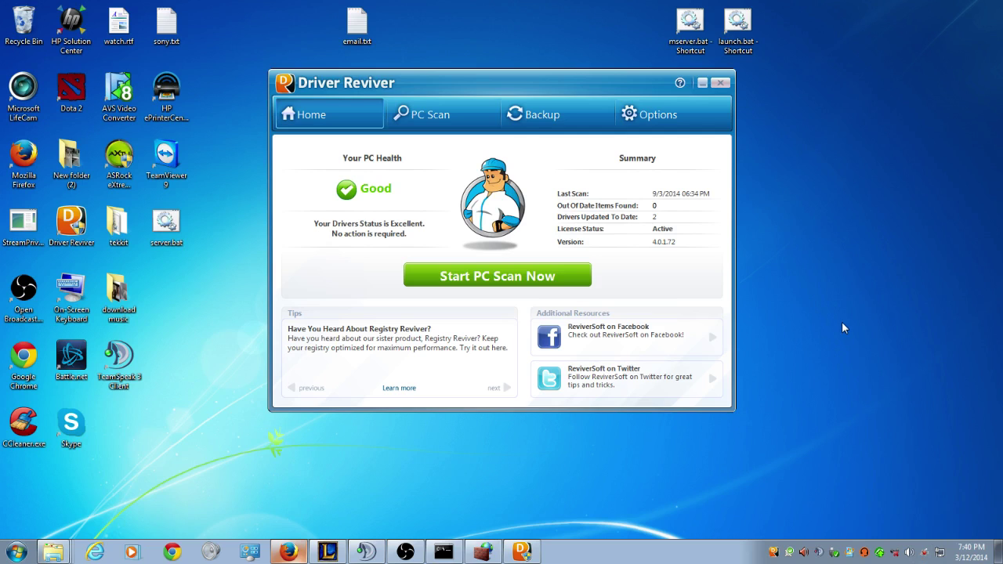
pyautogui.click(720, 83)
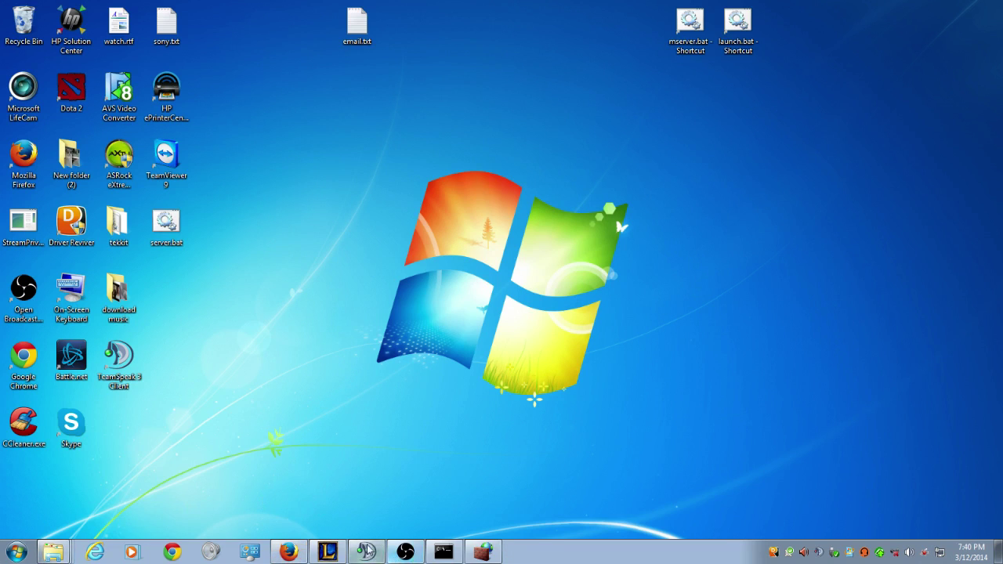
# Step: Restore Firefox, review the router's My Network device status, then switch to the League of Legends port guide
pyautogui.click(289, 552)
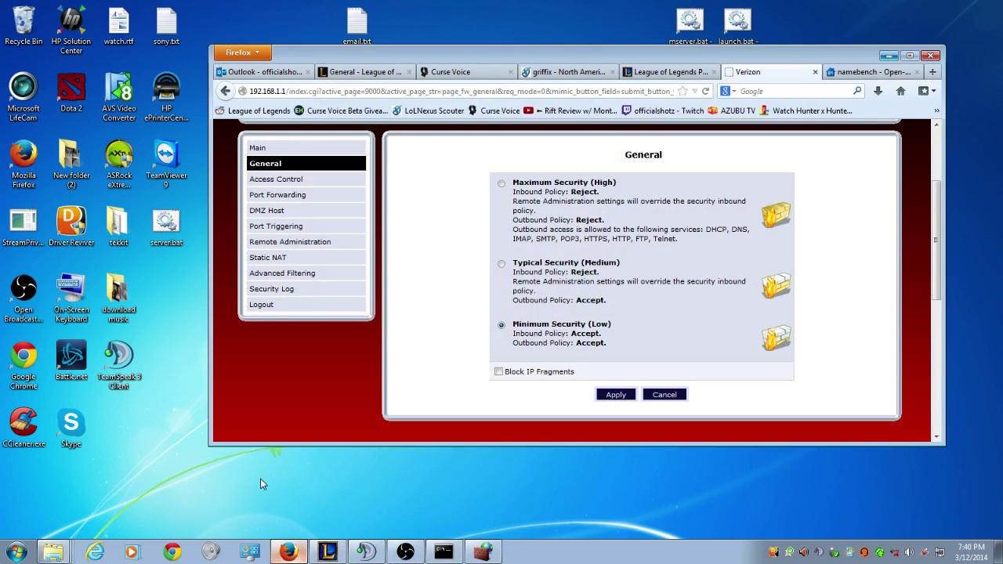
pyautogui.scroll(2, 549, 255)
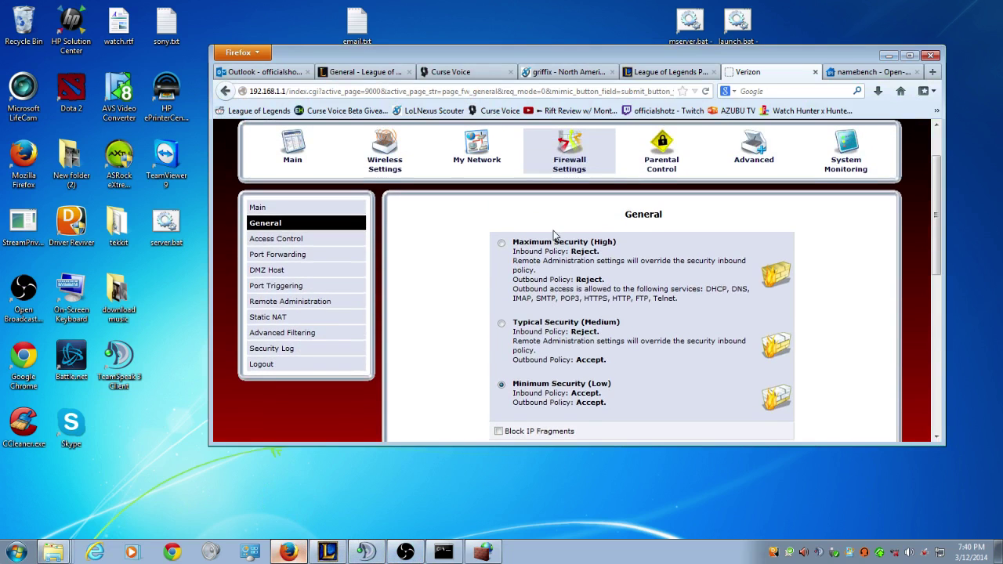
pyautogui.scroll(2, 553, 251)
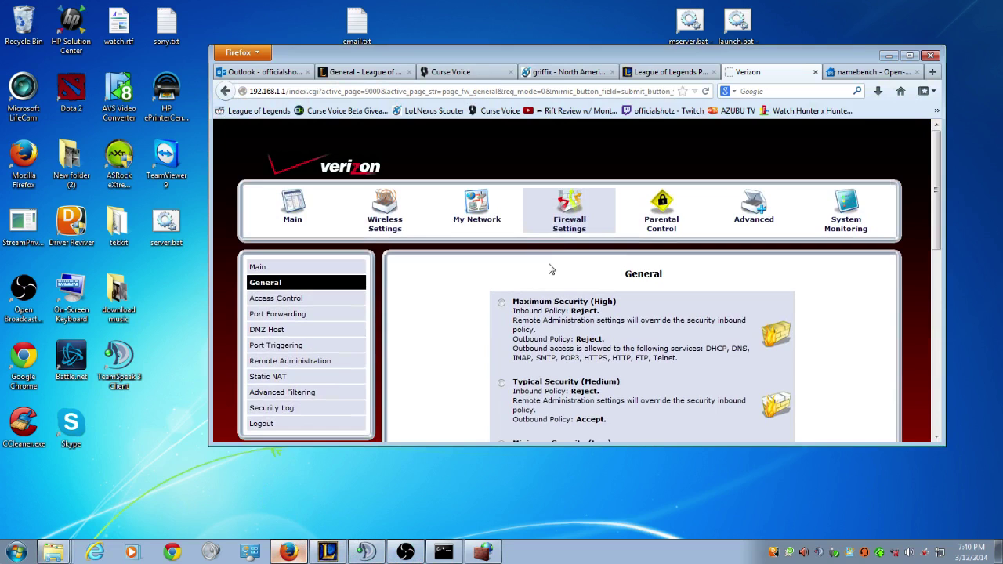
pyautogui.scroll(-5, 497, 310)
pyautogui.scroll(4, 580, 353)
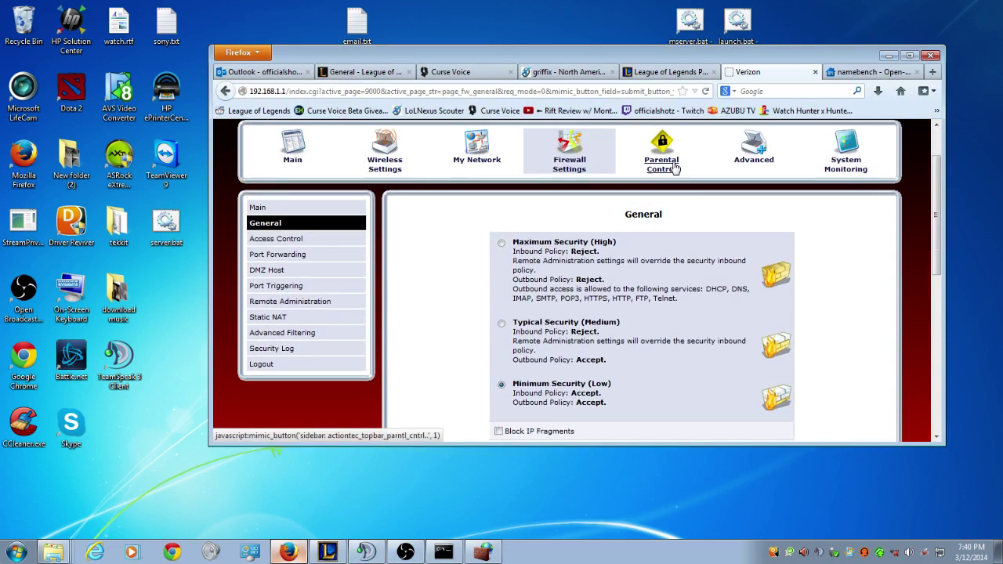
pyautogui.click(477, 153)
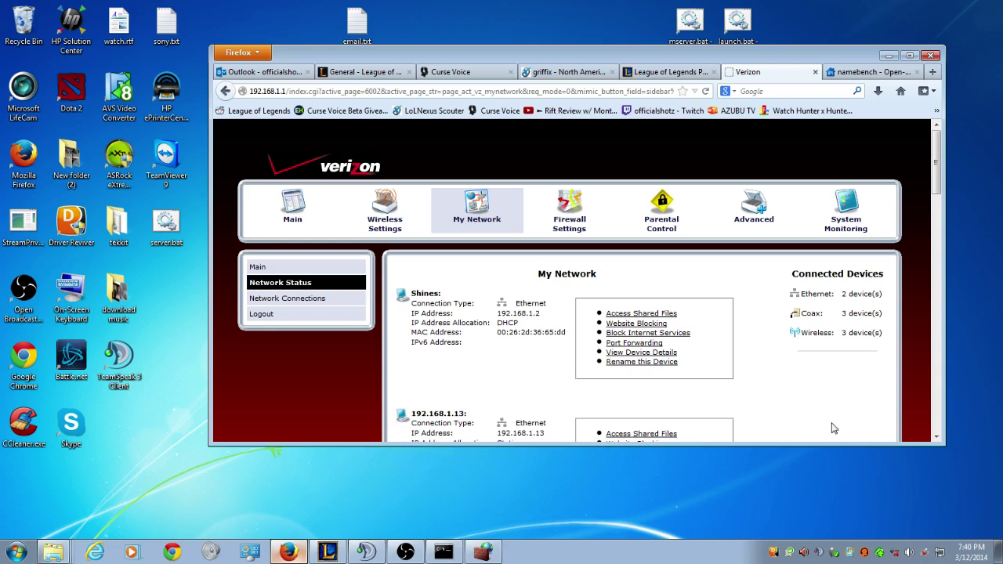
pyautogui.click(673, 72)
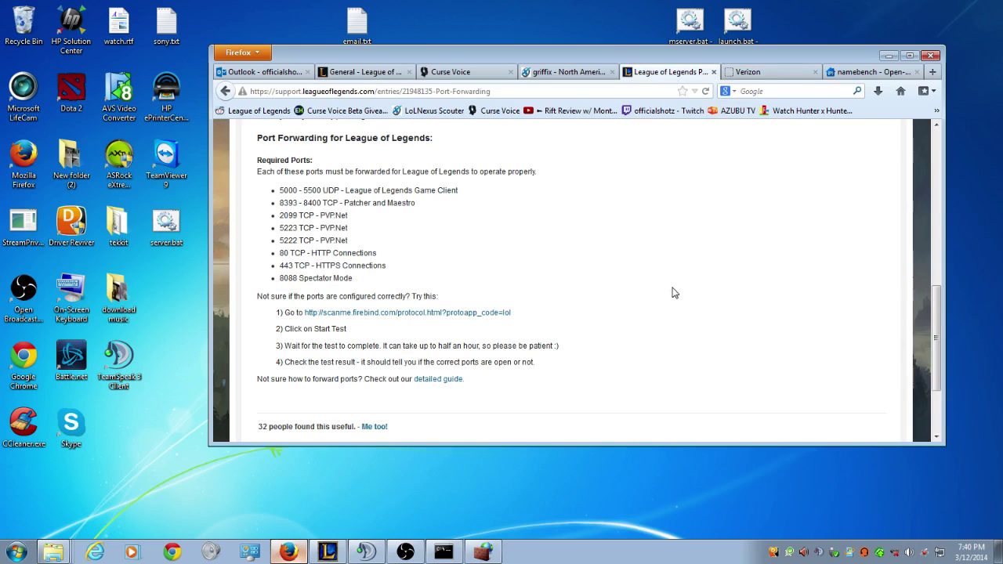
# Step: Review the required League of Legends ports listed in the port forwarding article
pyautogui.moveTo(401, 263); pyautogui.dragTo(235, 127)
pyautogui.click(298, 215)
pyautogui.scroll(4, 423, 267)
pyautogui.scroll(5, 458, 268)
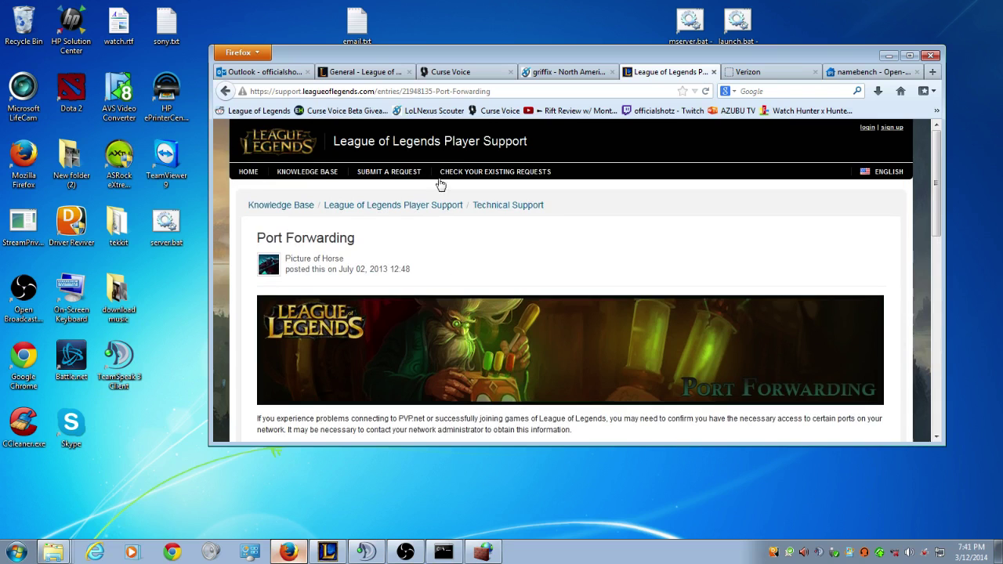
pyautogui.scroll(-6, 439, 337)
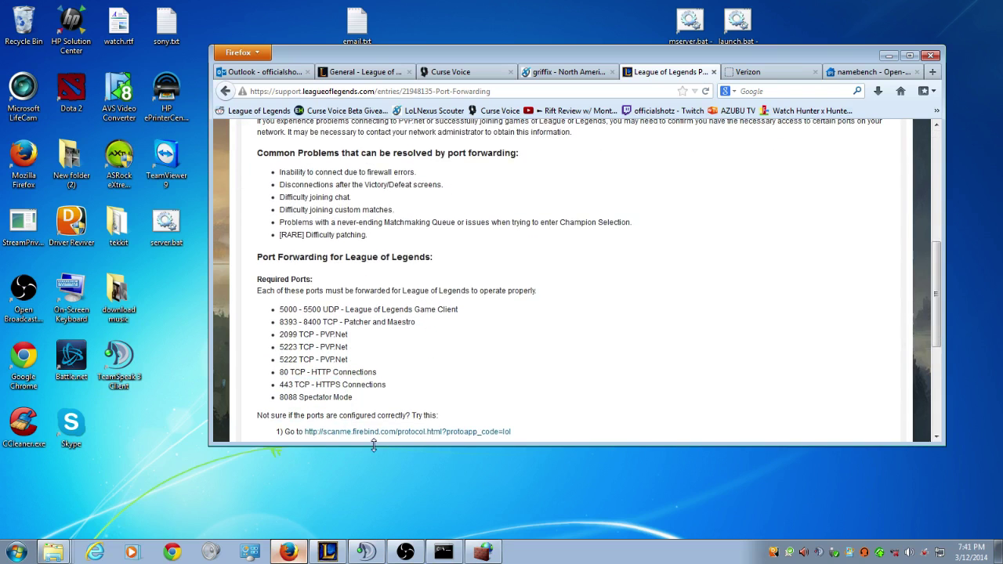
pyautogui.scroll(-3, 371, 428)
# Step: Start the Firebind scan of TCP 80,443,2099,5222,5223,8088,8393-8400 and UDP 5000-5500
pyautogui.click(448, 313)
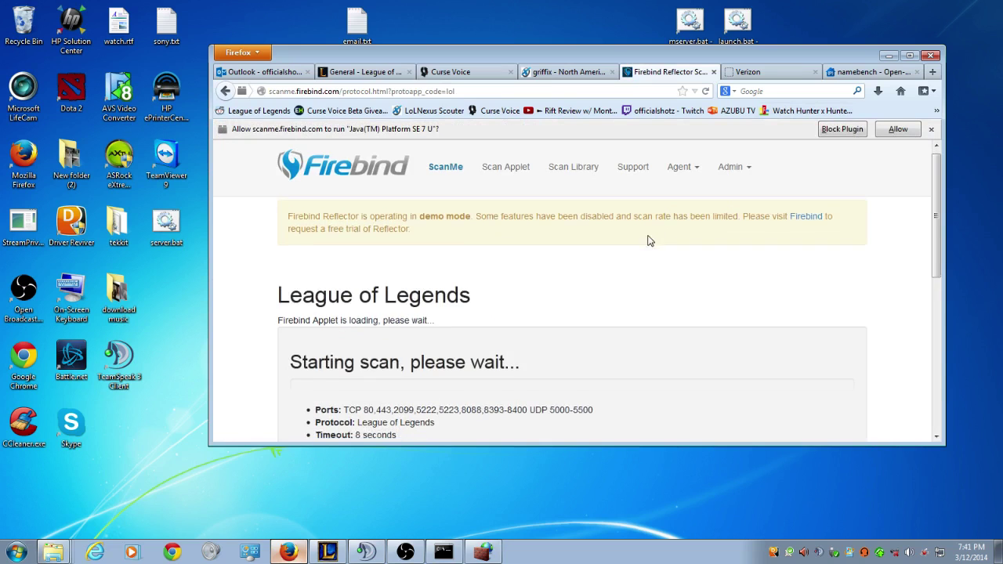
pyautogui.scroll(-3, 525, 328)
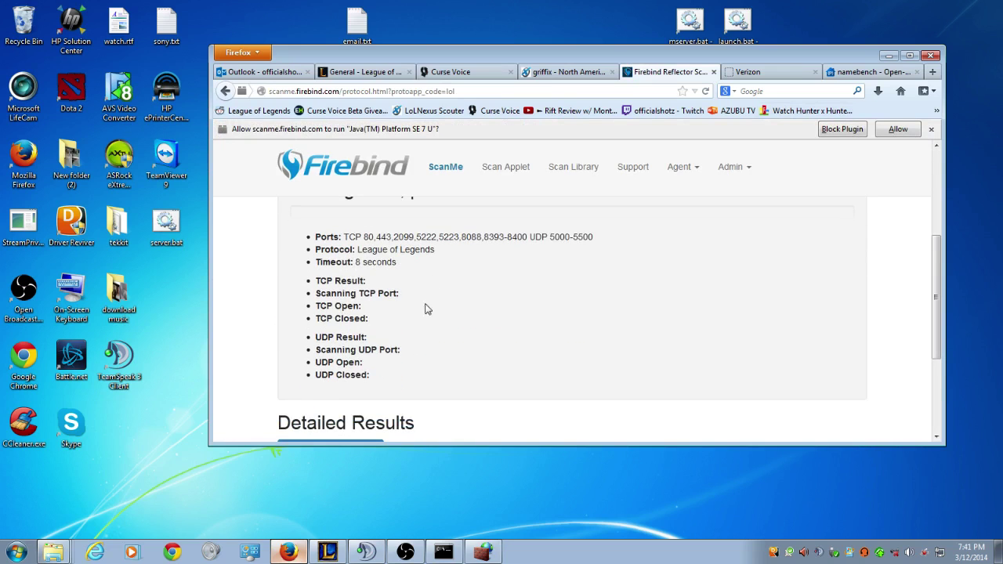
pyautogui.moveTo(354, 318); pyautogui.dragTo(454, 327)
pyautogui.click(382, 334)
pyautogui.scroll(1, 486, 323)
pyautogui.moveTo(607, 310); pyautogui.dragTo(356, 296)
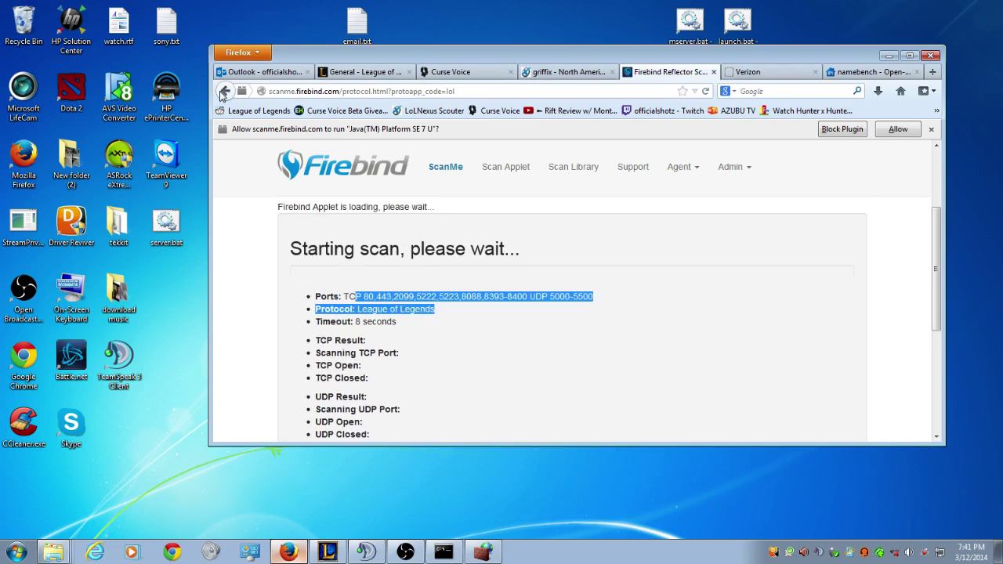
pyautogui.click(435, 222)
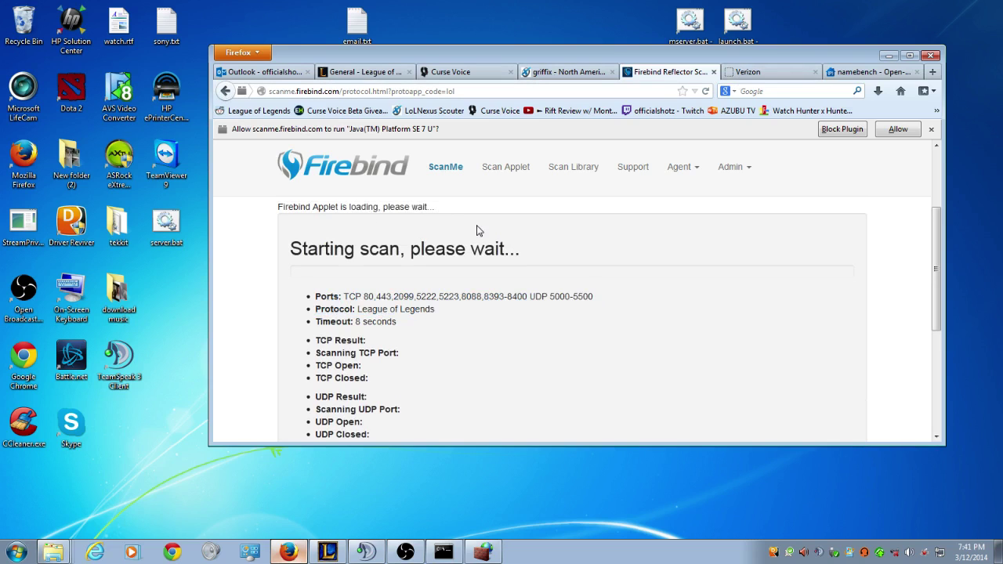
# Step: Close the Firebind Reflector tab to return to the router's My Network page
pyautogui.click(714, 72)
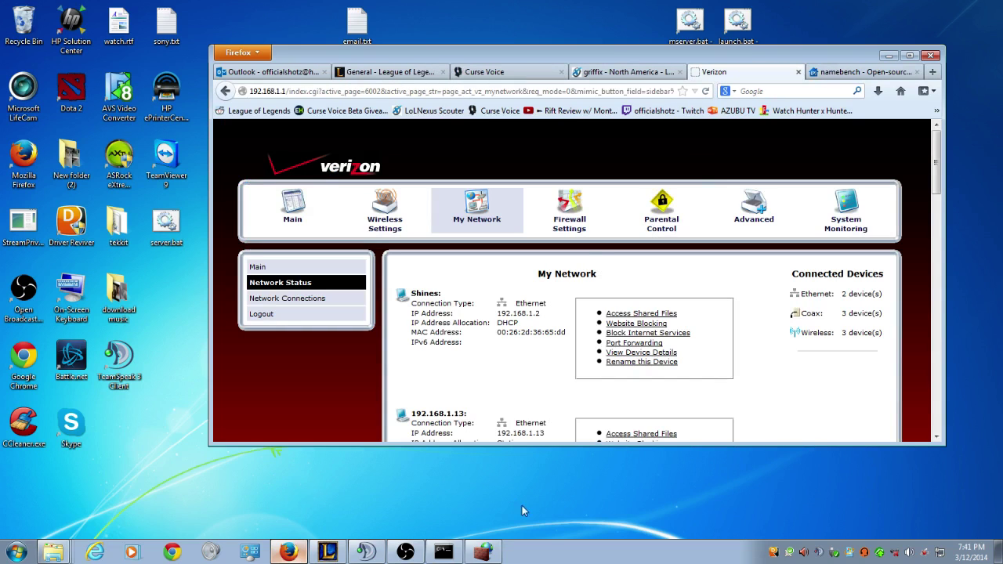